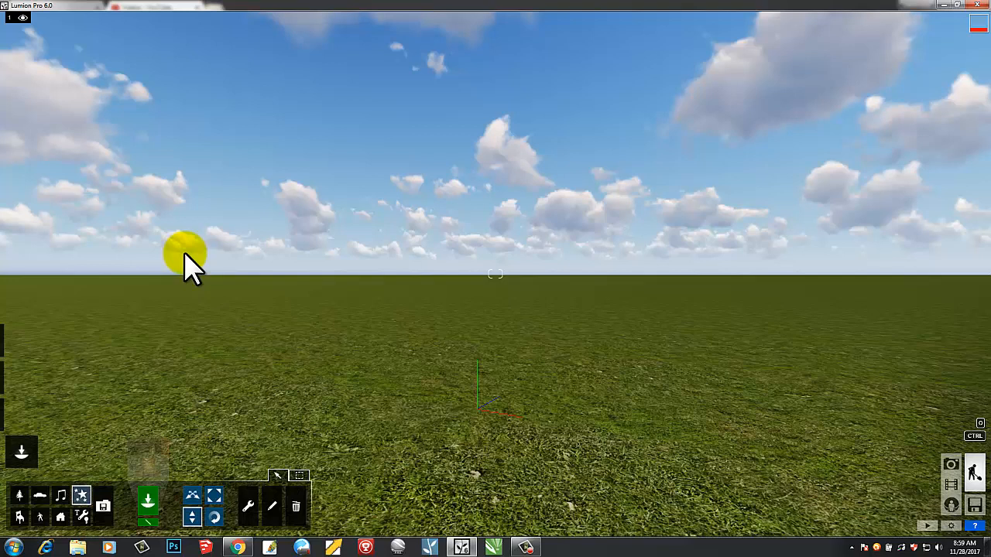
# - Place the fountainWall_03 effect from the fountain category's second page of the Effects Library on the grass
pyautogui.click(151, 316)
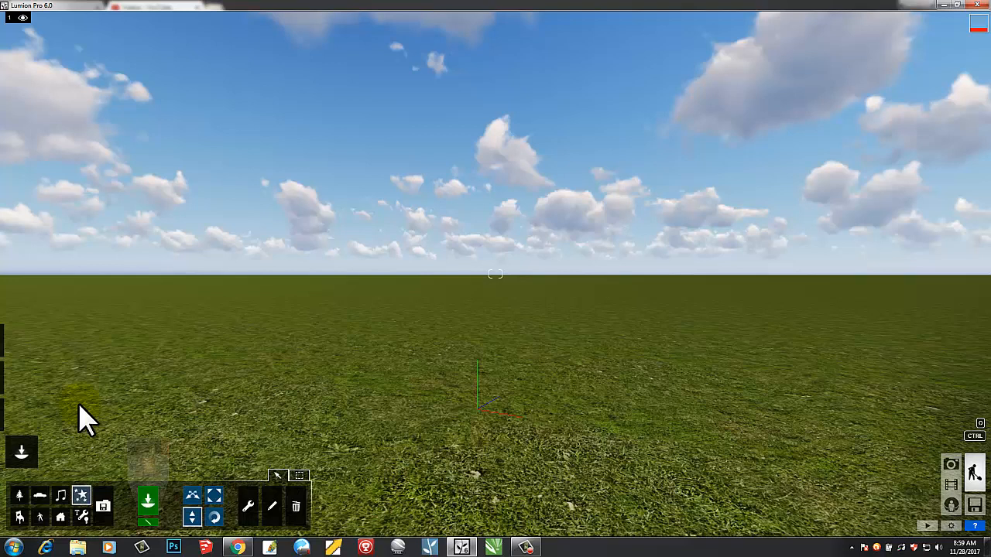
pyautogui.click(81, 496)
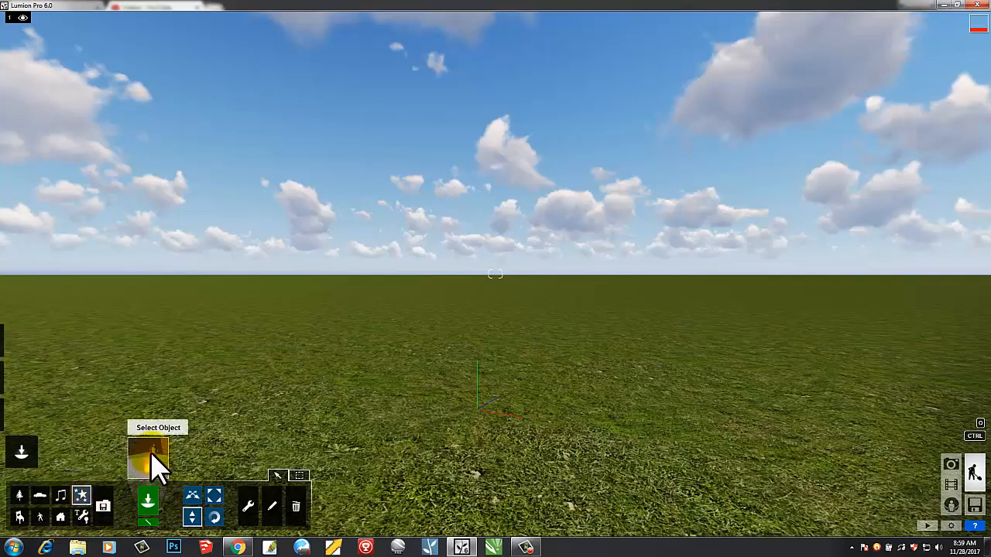
pyautogui.click(152, 459)
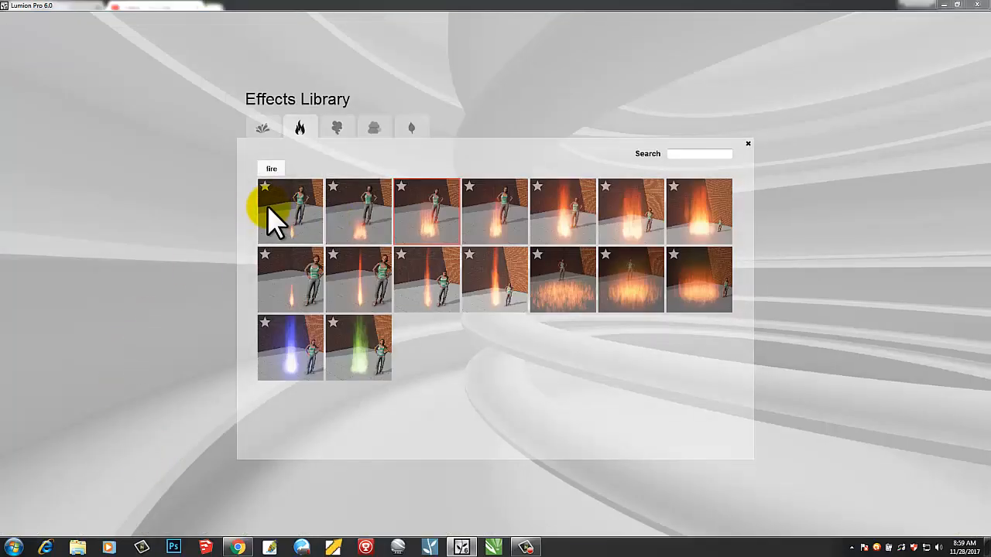
pyautogui.click(263, 126)
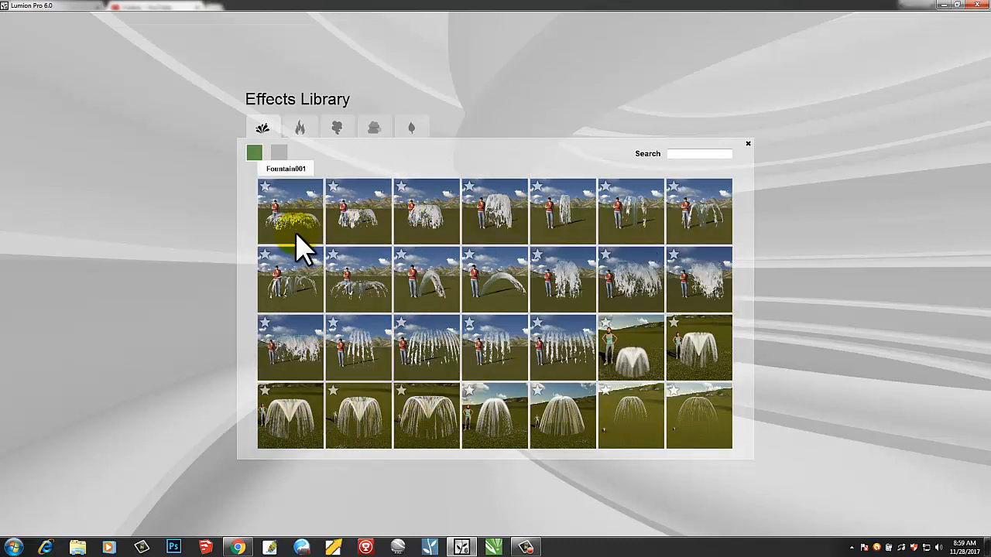
pyautogui.click(279, 152)
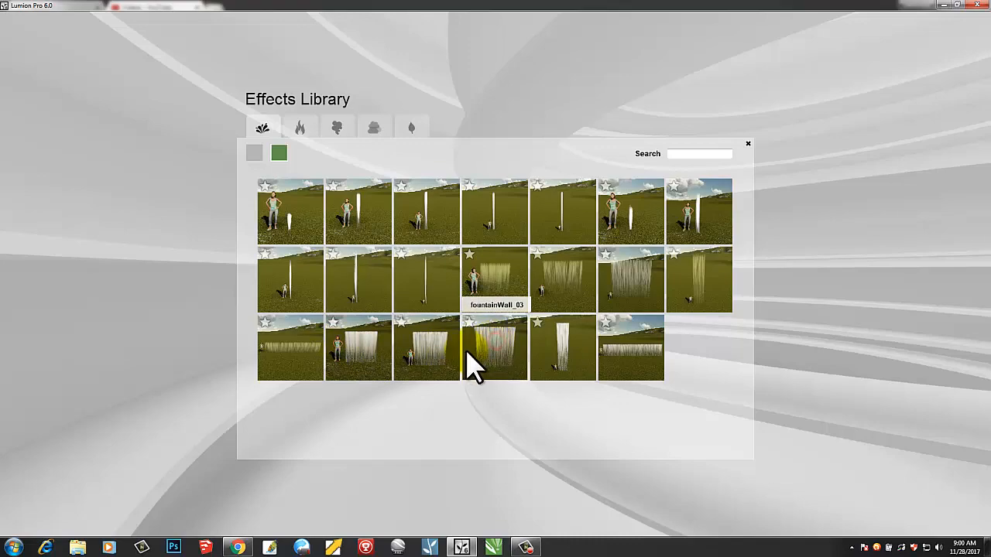
pyautogui.click(346, 308)
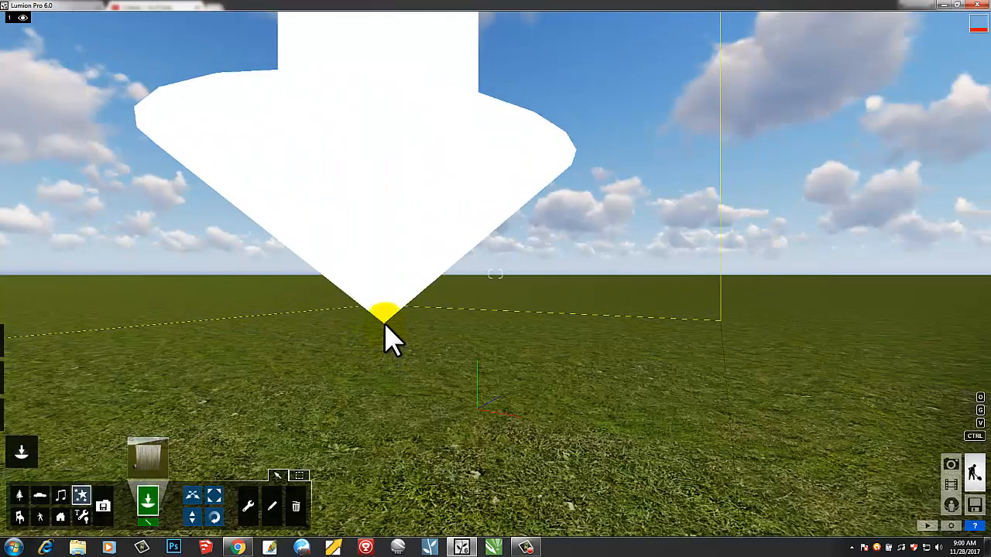
pyautogui.click(391, 305)
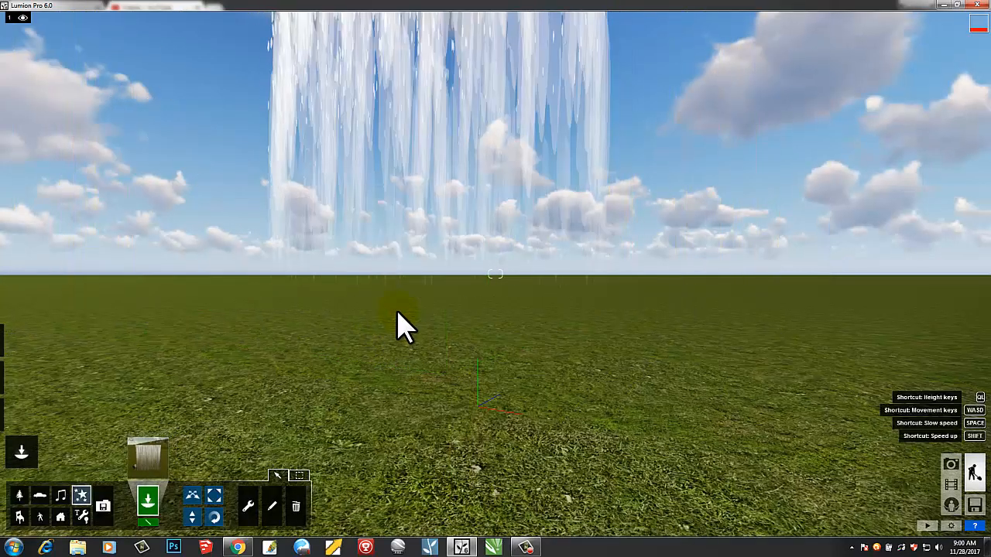
# - Open the fountain properties of the placed wall fountain
pyautogui.press('s')
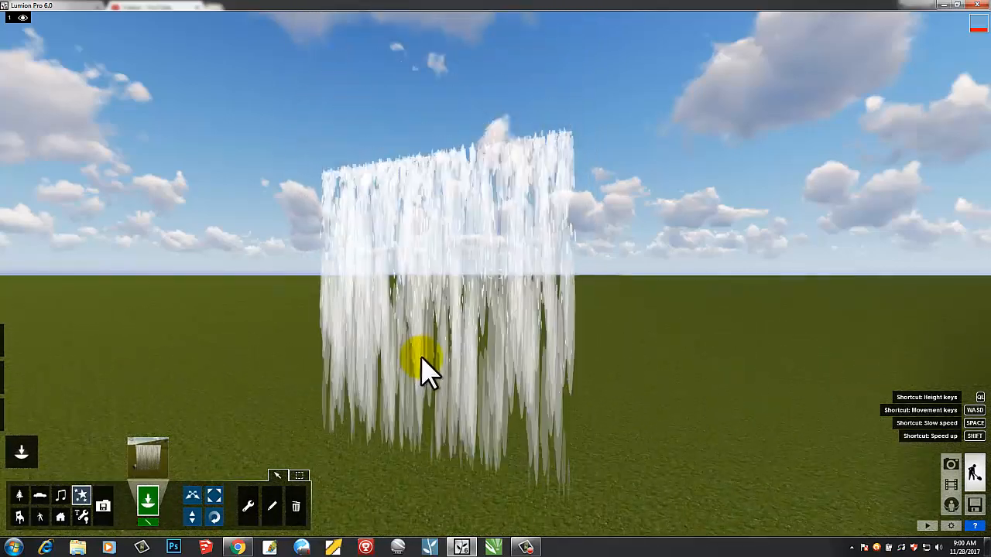
pyautogui.moveTo(426, 350); pyautogui.dragTo(382, 331, button='right')
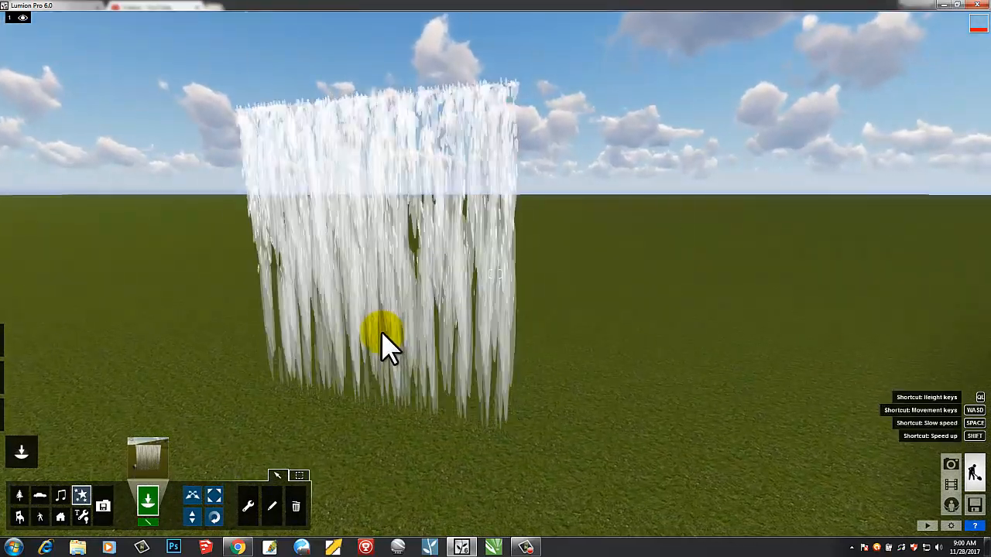
pyautogui.press('s')
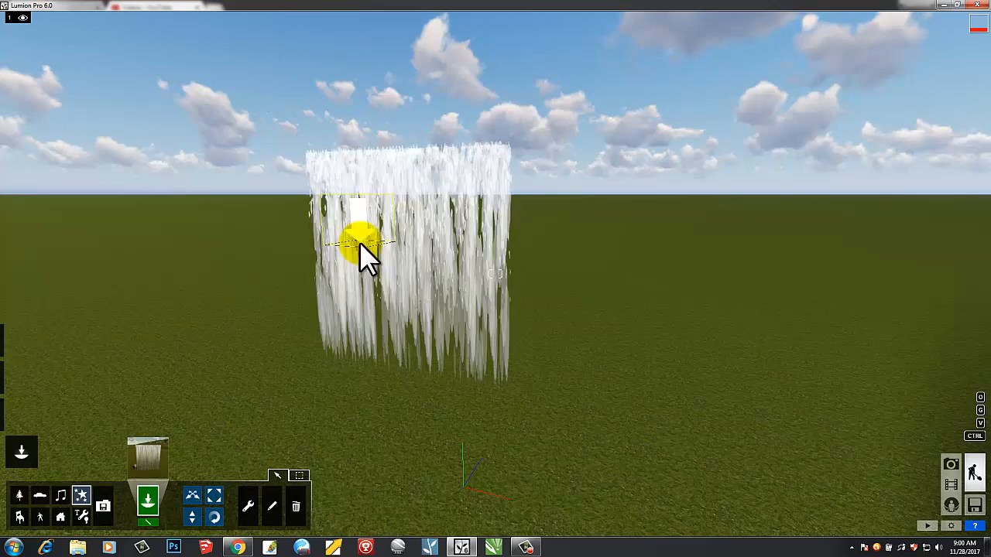
pyautogui.moveTo(359, 241); pyautogui.dragTo(272, 509)
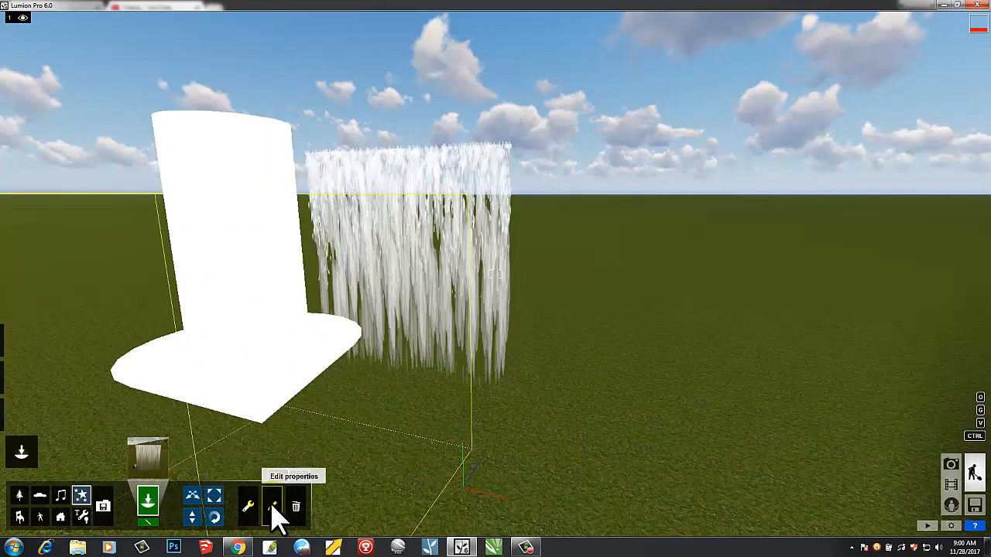
pyautogui.click(273, 506)
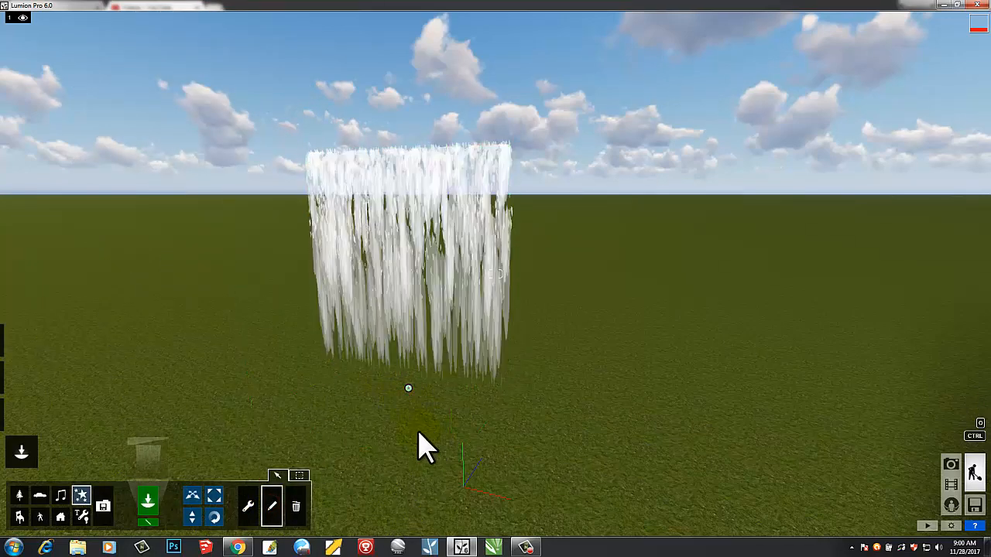
pyautogui.click(409, 387)
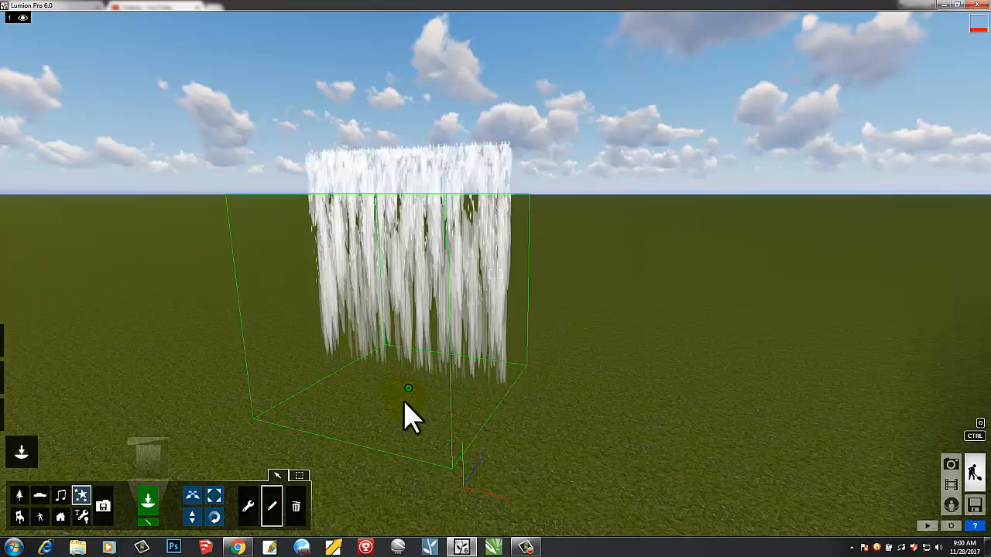
pyautogui.click(408, 388)
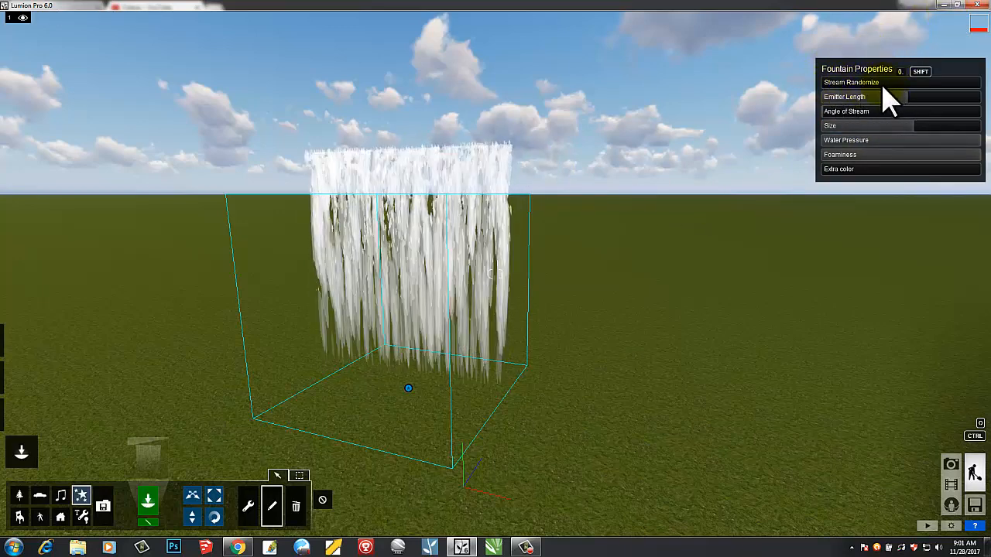
# - Raise the wall fountain's Stream Randomize to nearly full, and try a shorter Emitter Length before extending it to near maximum
pyautogui.moveTo(825, 82); pyautogui.dragTo(965, 90)
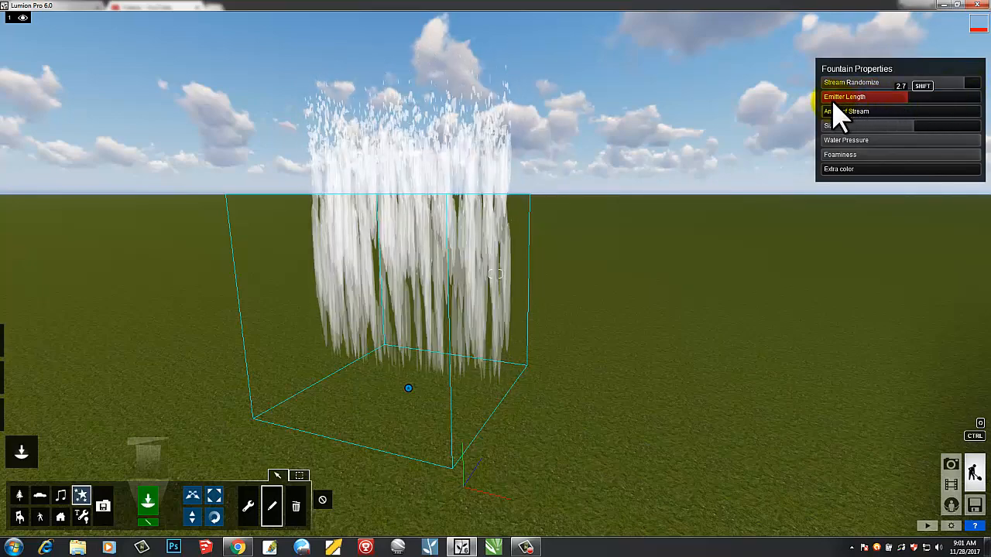
pyautogui.moveTo(907, 99); pyautogui.dragTo(888, 99)
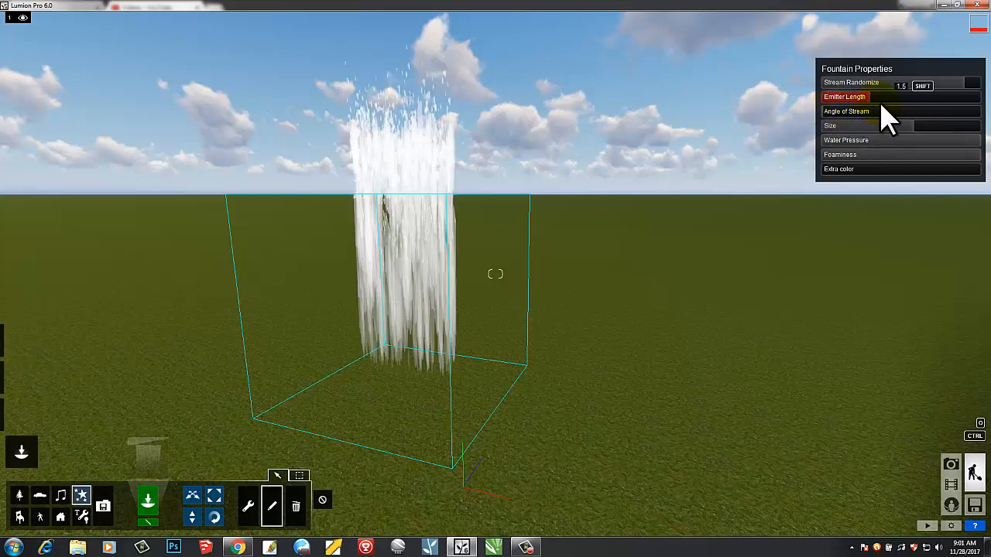
pyautogui.moveTo(945, 100)
pyautogui.mouseDown()
pyautogui.moveTo(974, 99)
pyautogui.moveTo(960, 97)
pyautogui.mouseUp()
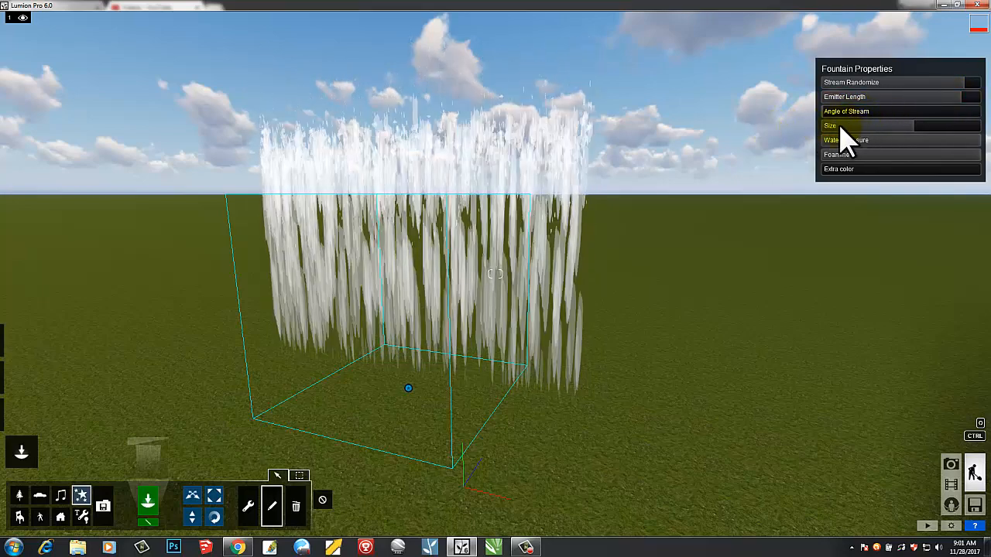
# - Set the wall fountain's Angle of Stream to 0.4 and lower Stream Randomize to its minimum
pyautogui.moveTo(823, 114); pyautogui.dragTo(887, 114)
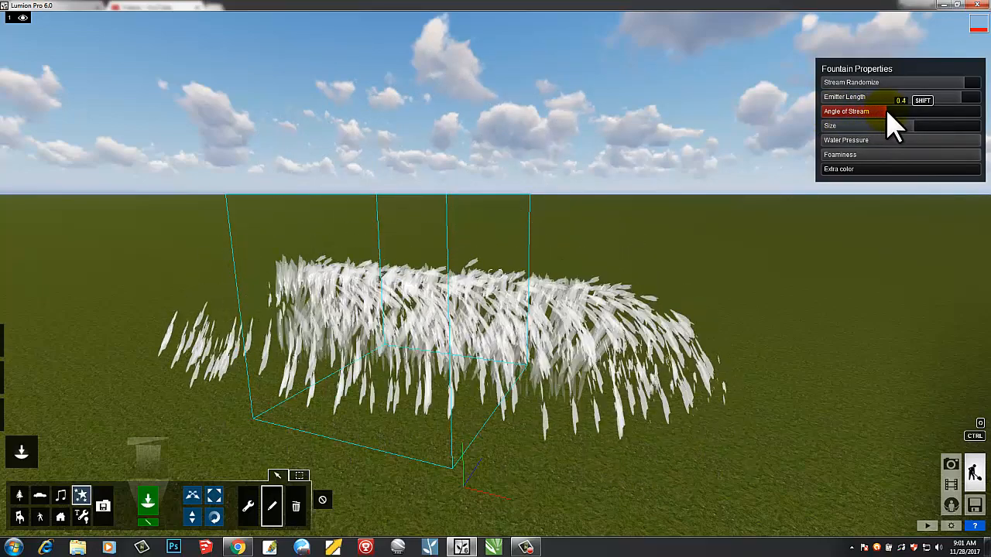
pyautogui.moveTo(969, 83); pyautogui.dragTo(826, 92)
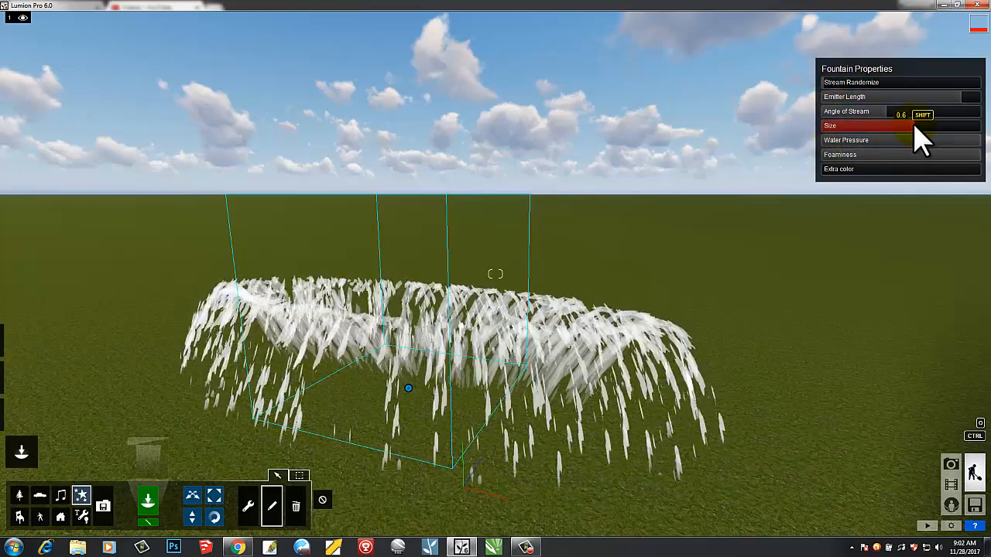
# - Reduce the wall fountain's Size, lower its Foaminess to below half, and raise Extra color slightly
pyautogui.moveTo(911, 127); pyautogui.dragTo(890, 127)
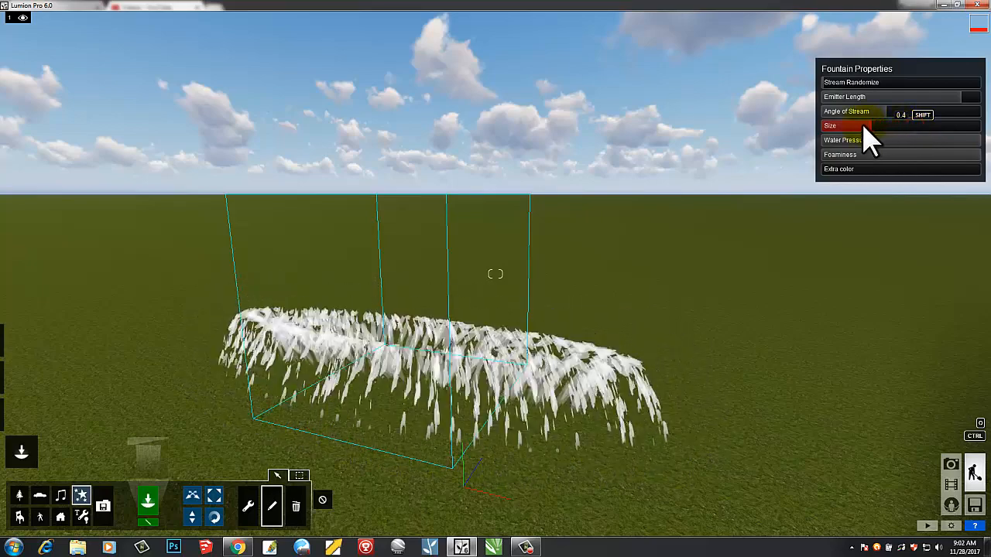
pyautogui.moveTo(825, 130)
pyautogui.mouseDown()
pyautogui.moveTo(988, 127)
pyautogui.moveTo(874, 143)
pyautogui.mouseUp()
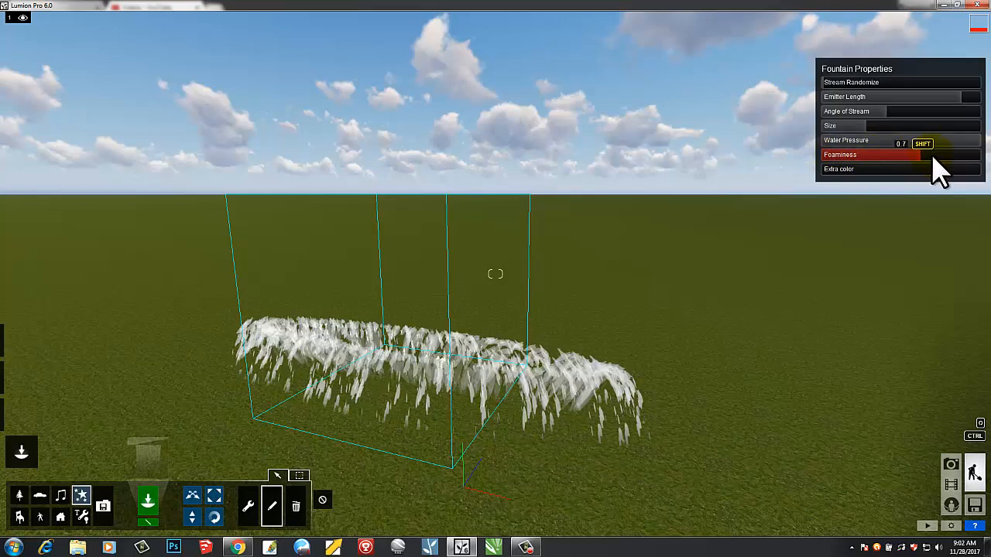
pyautogui.moveTo(830, 161); pyautogui.dragTo(880, 160)
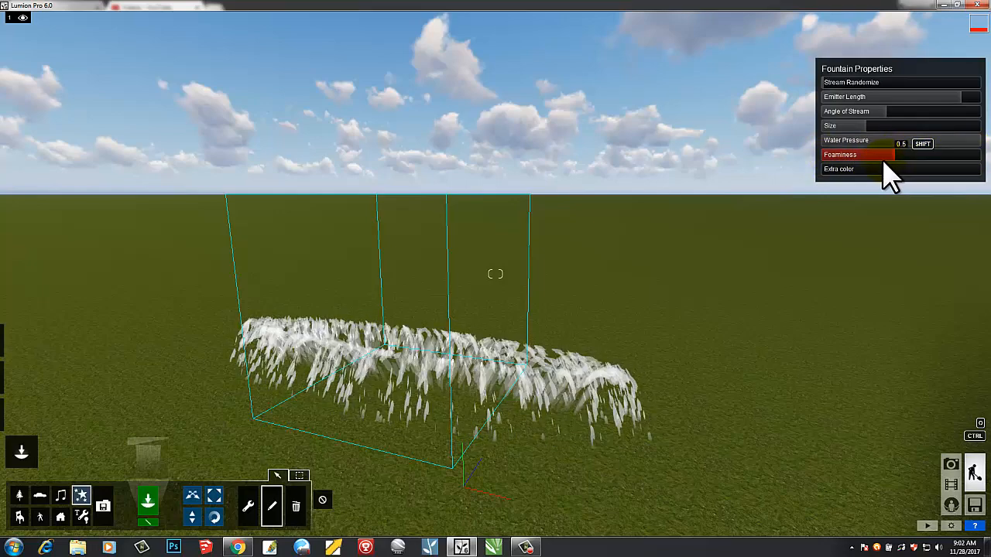
pyautogui.moveTo(821, 171); pyautogui.dragTo(763, 204)
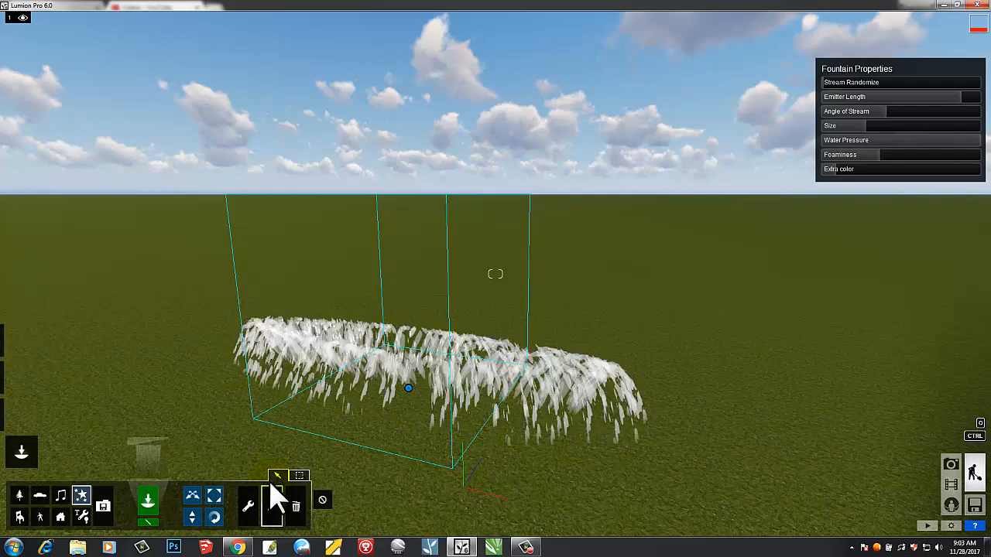
# - Delete the wall fountain from the scene
pyautogui.click(297, 505)
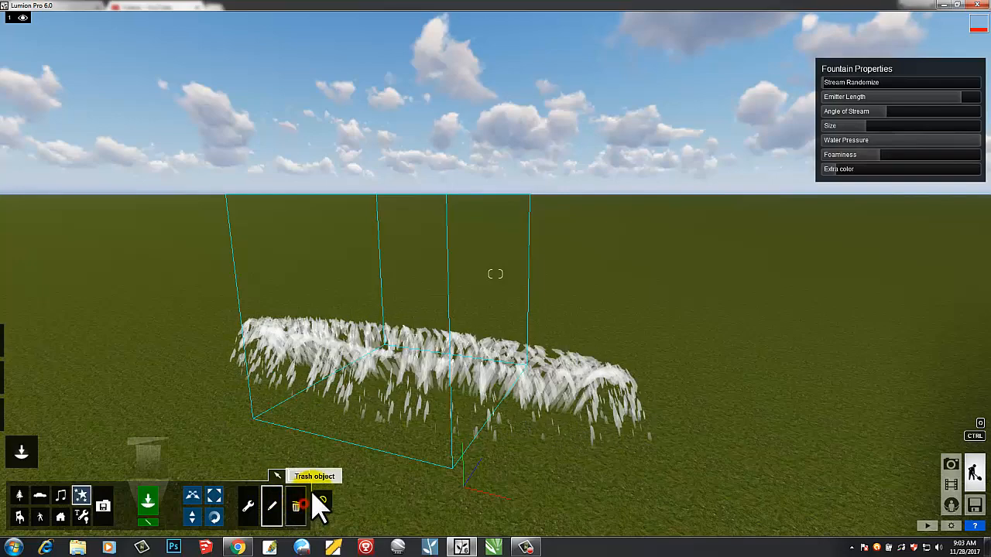
pyautogui.click(410, 386)
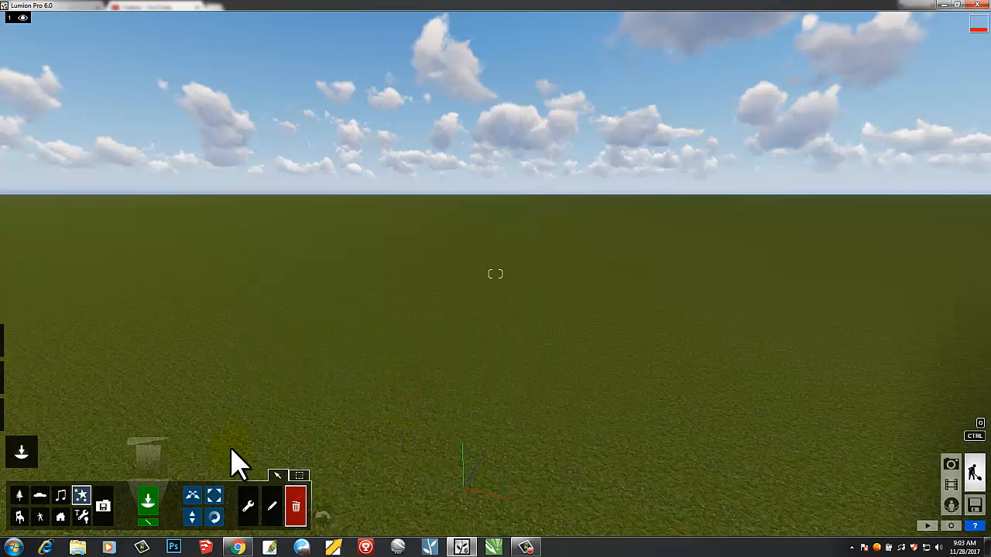
# - Place the arched Fountain010 effect from the first fountain page of the Effects Library on the grass
pyautogui.click(156, 453)
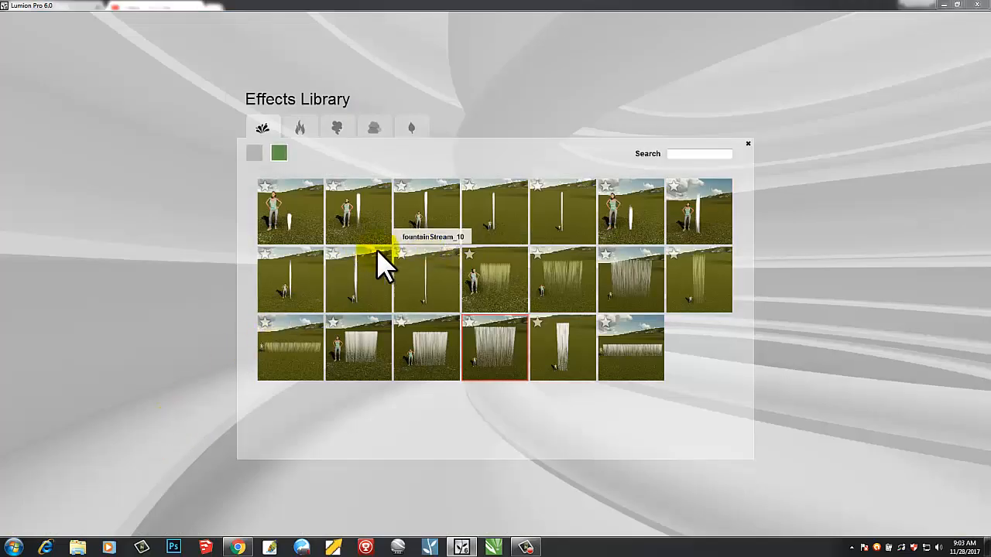
pyautogui.click(255, 153)
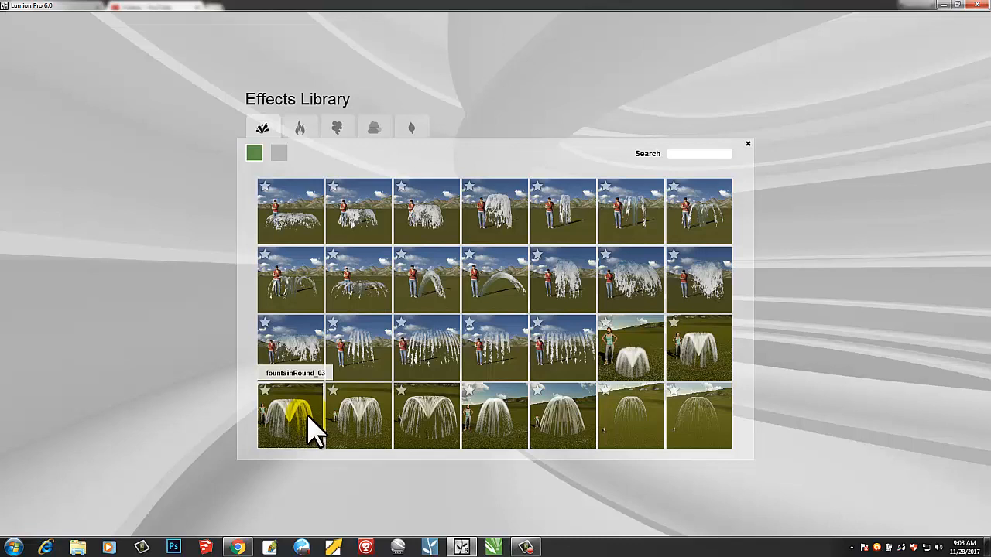
pyautogui.click(424, 281)
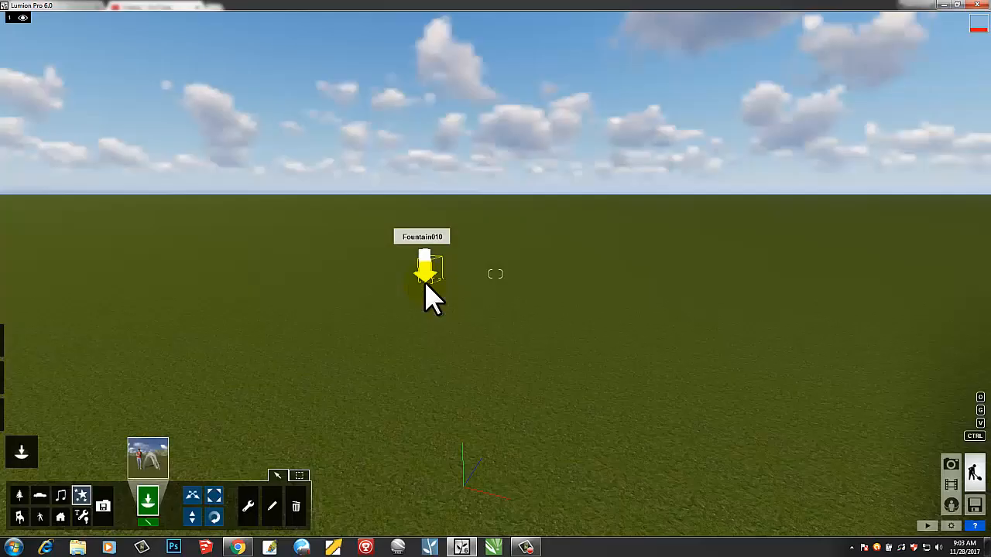
pyautogui.click(312, 330)
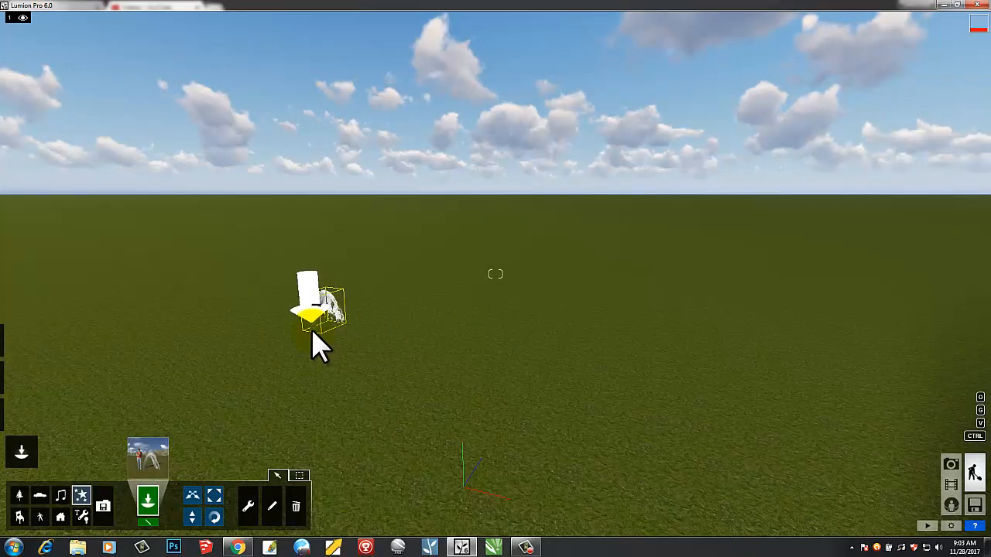
pyautogui.moveTo(312, 331); pyautogui.dragTo(334, 372, button='right')
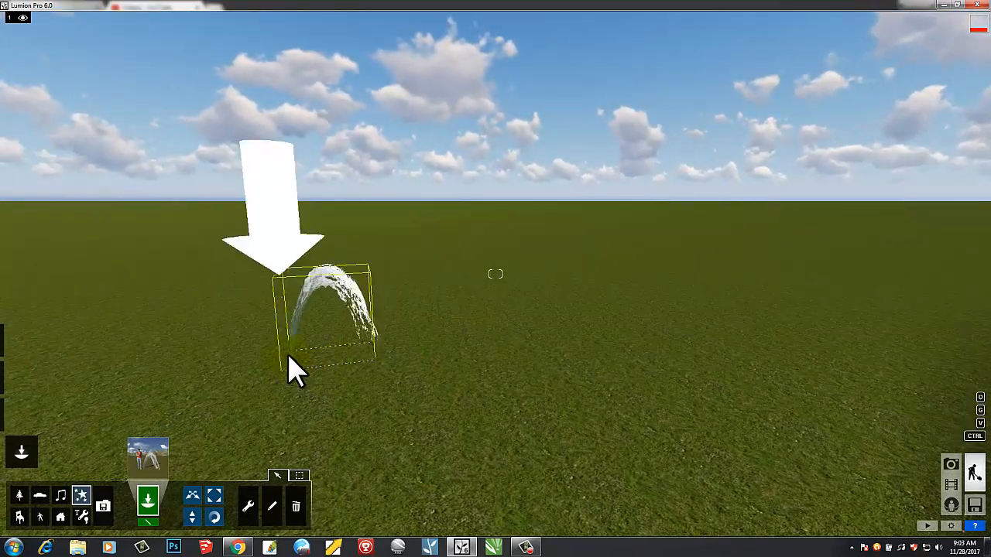
pyautogui.moveTo(343, 325); pyautogui.dragTo(387, 381)
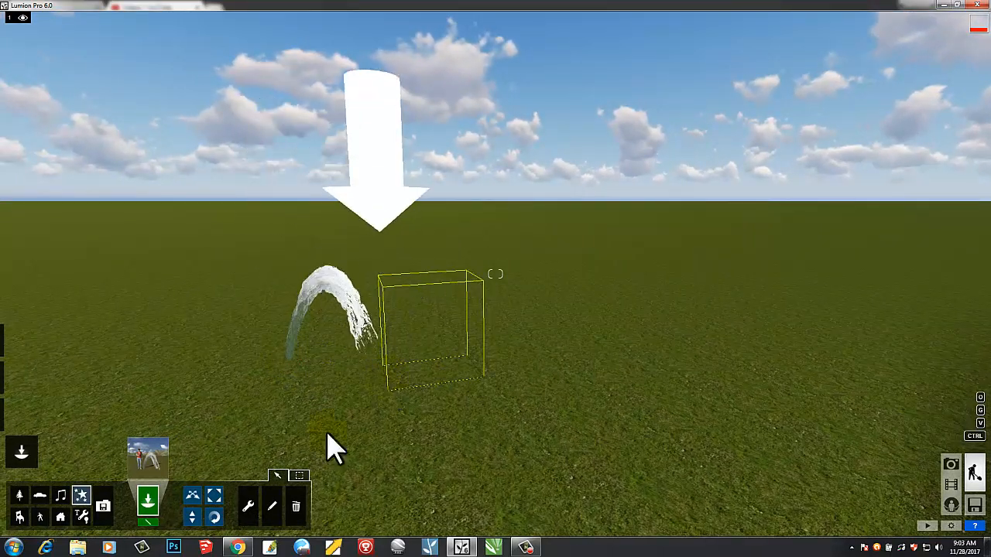
# - Open the arched fountain's properties and change its fountain color to a light cyan tint
pyautogui.click(280, 500)
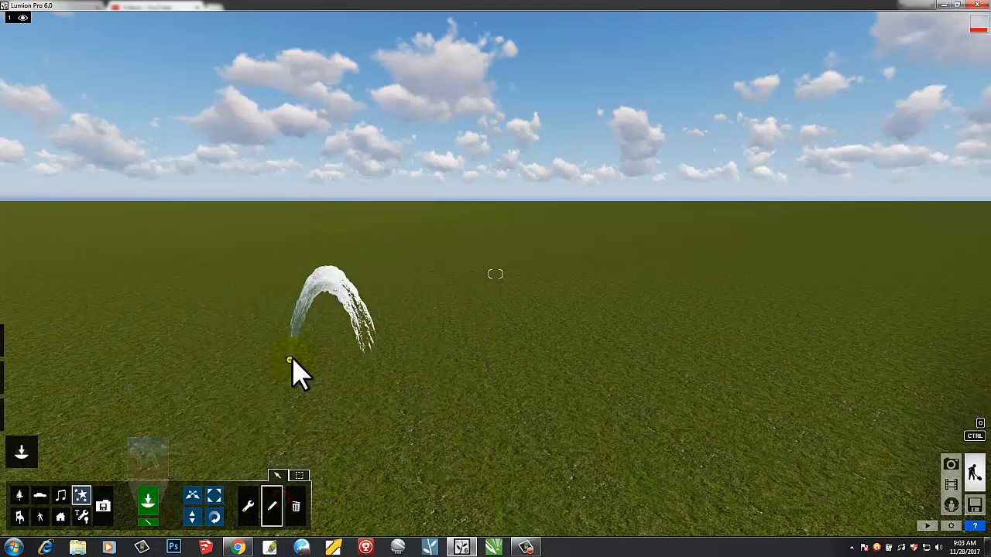
pyautogui.click(289, 359)
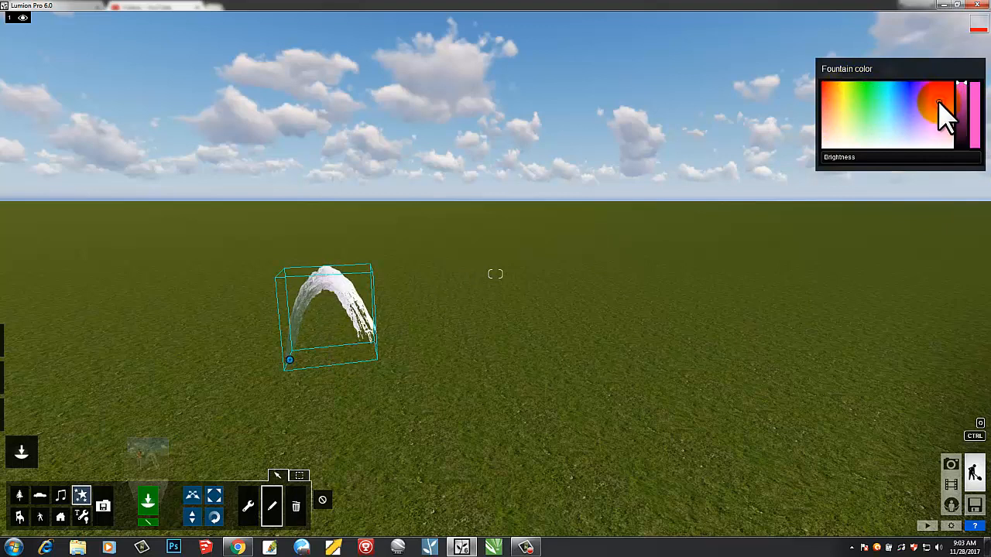
pyautogui.click(915, 138)
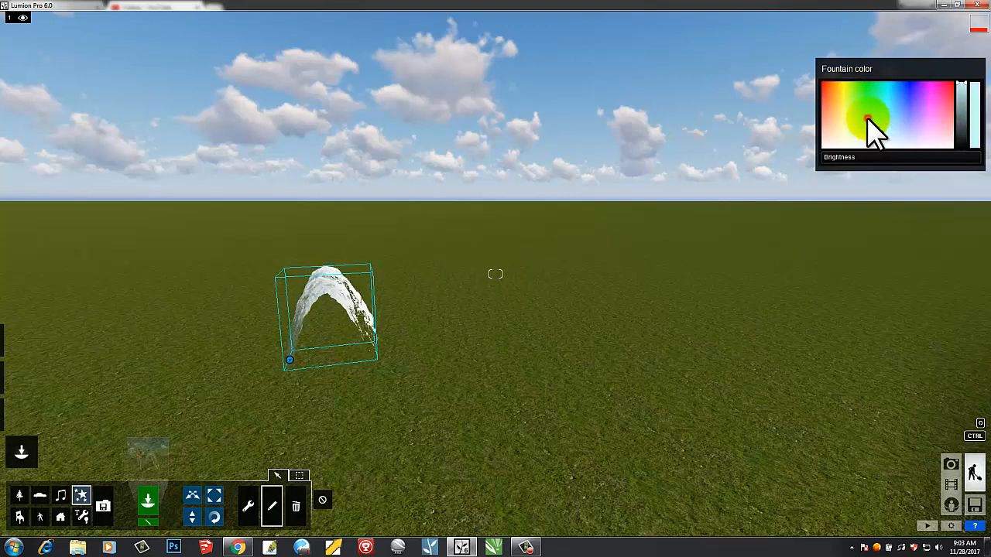
# - Scale the arched fountain up to well over twice its size
pyautogui.click(212, 499)
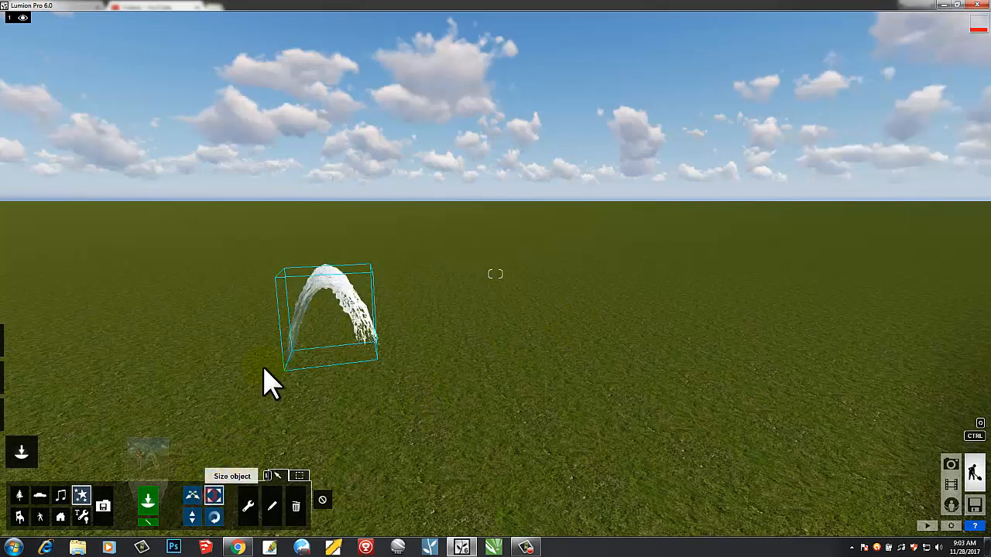
pyautogui.moveTo(287, 359); pyautogui.dragTo(246, 358)
# - Shift the enlarged fountain slightly along the ground and rotate it so its arch turns away from the camera
pyautogui.click(194, 496)
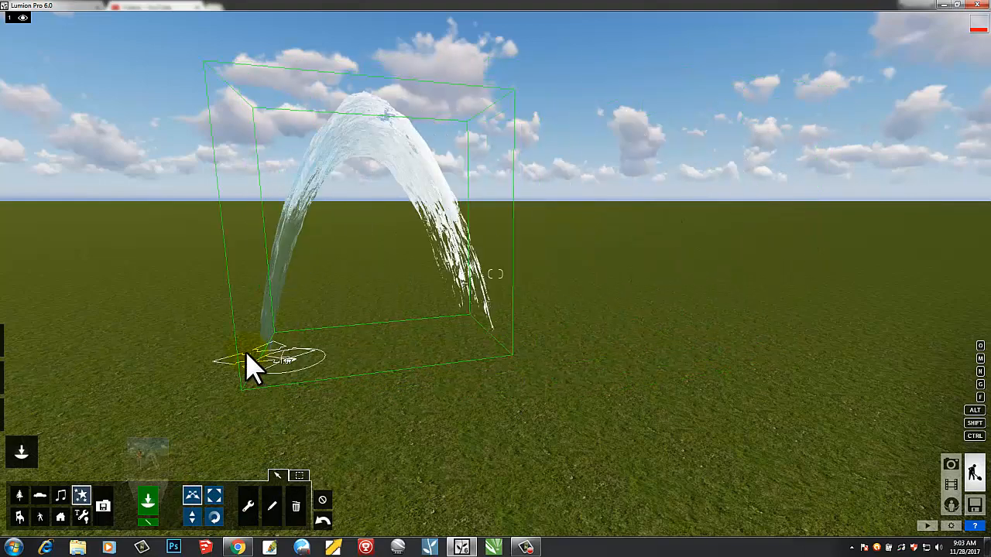
pyautogui.click(216, 519)
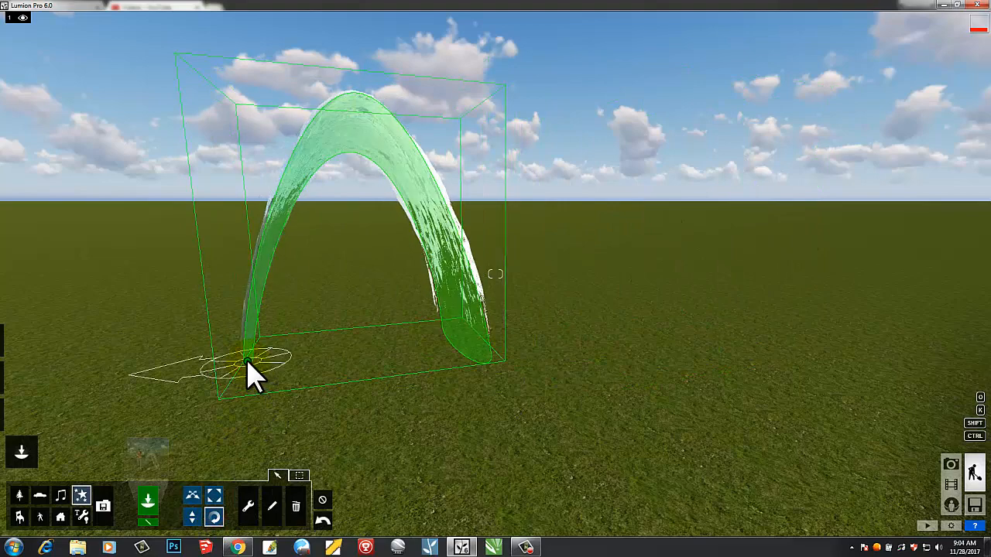
pyautogui.moveTo(220, 361); pyautogui.dragTo(194, 400)
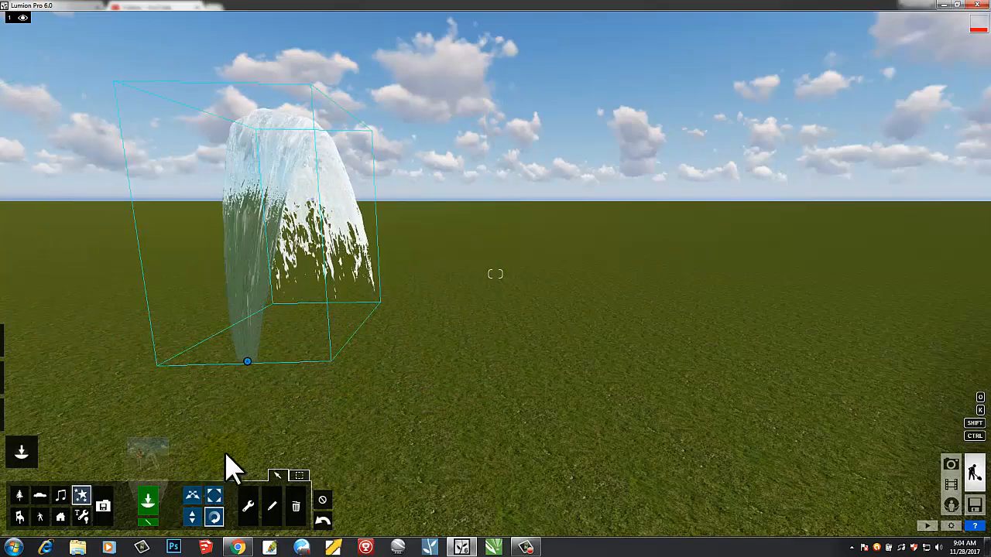
pyautogui.click(150, 457)
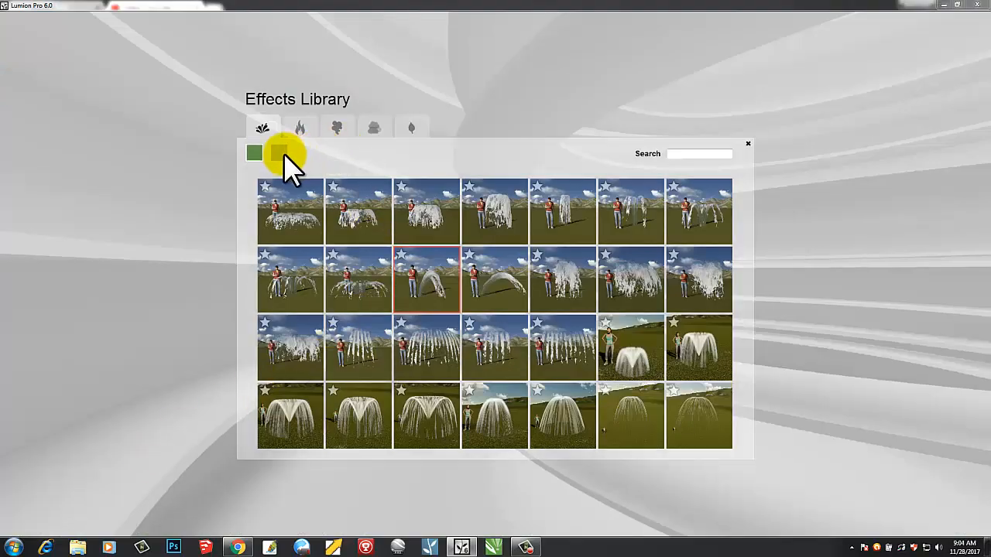
pyautogui.click(299, 126)
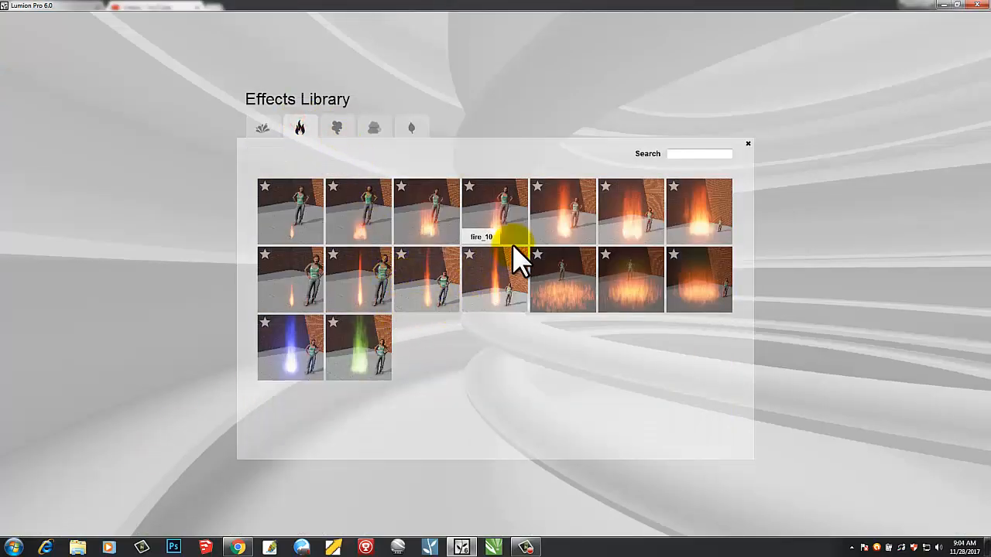
pyautogui.click(749, 144)
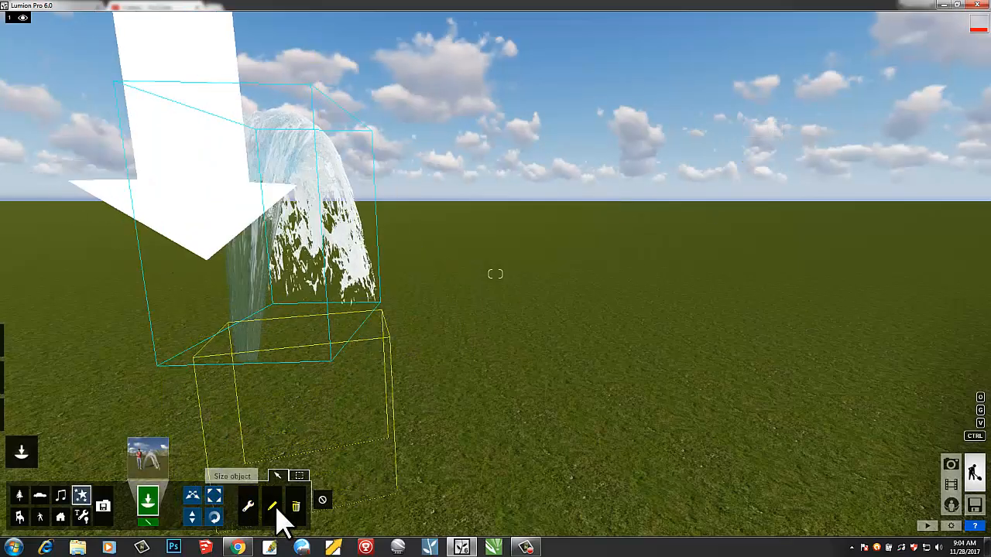
# - Delete the arched fountain from the scene
pyautogui.click(296, 510)
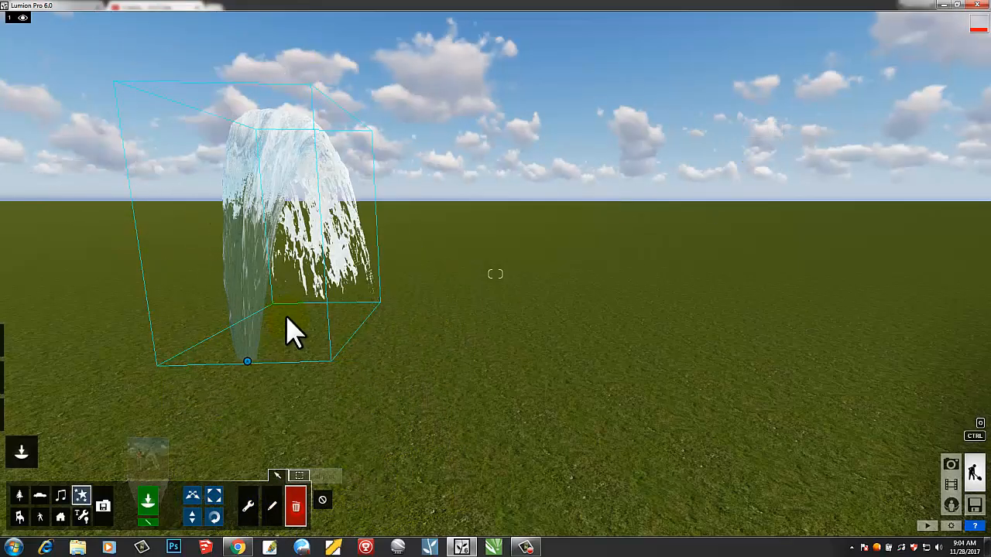
pyautogui.click(245, 359)
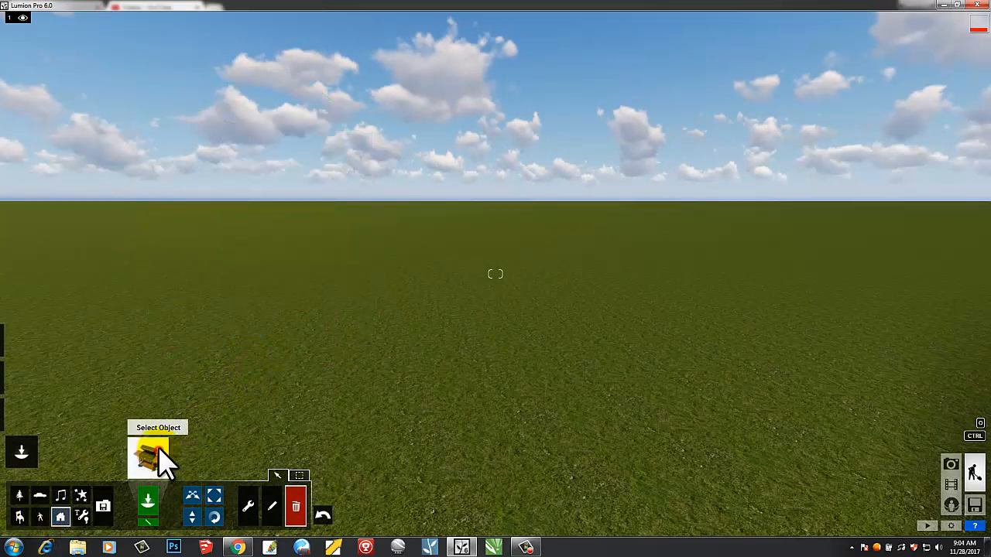
# - Place the black barbecue grill with wooden side shelves from the Outdoor Library on the grass
pyautogui.click(158, 449)
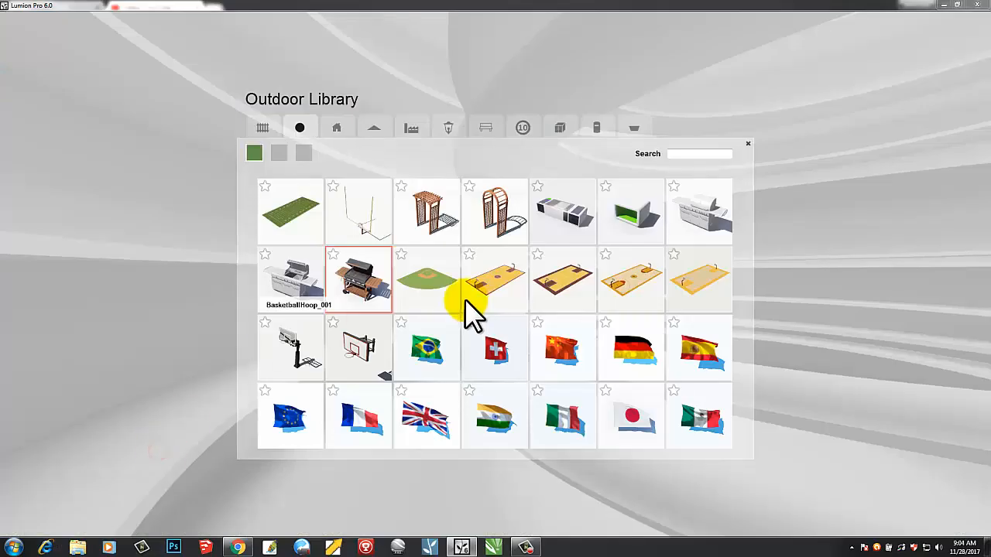
pyautogui.click(362, 284)
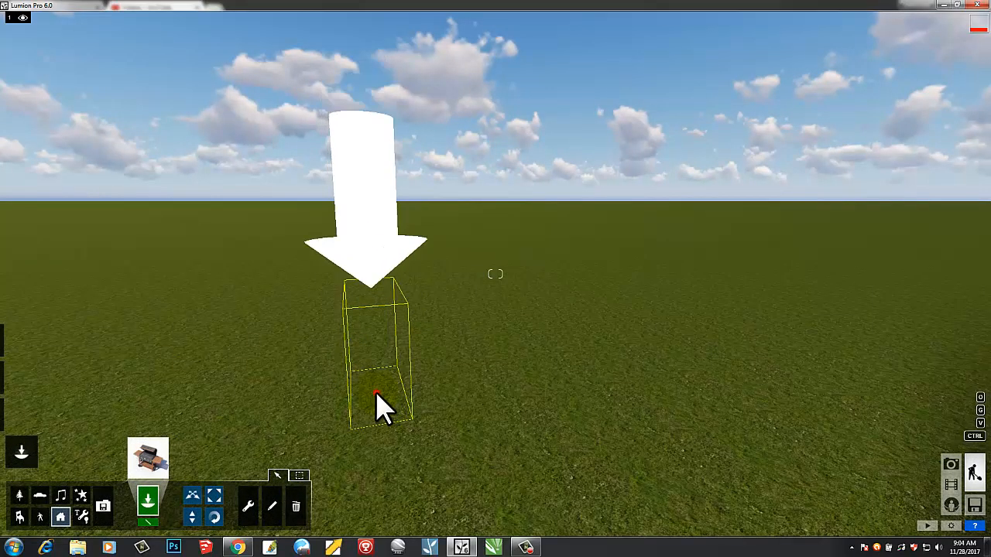
pyautogui.click(377, 406)
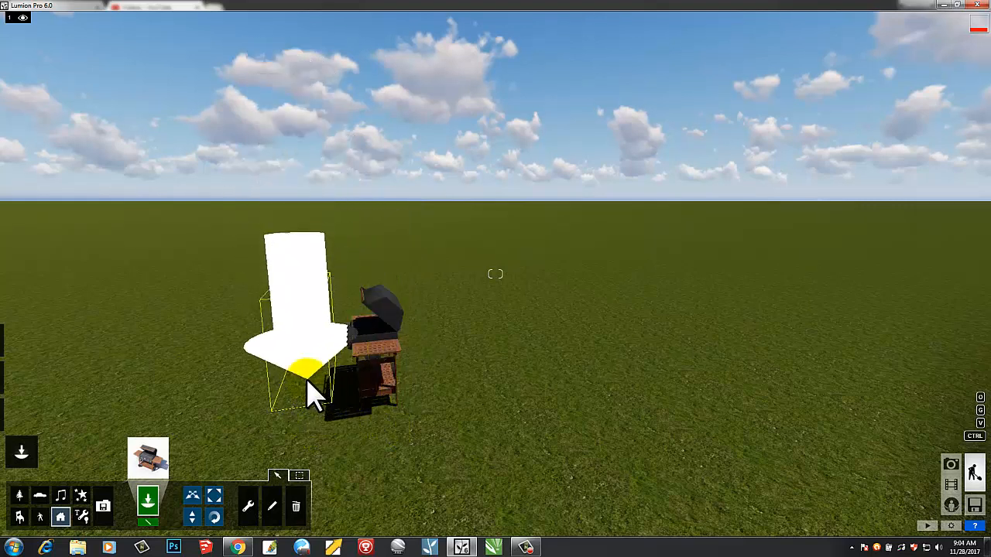
# - Place the first, smallest flame from the fire category of the Effects Library on the grill's cooking surface
pyautogui.moveTo(306, 378); pyautogui.dragTo(312, 379, button='right')
pyautogui.press('a')
pyautogui.press('a')
pyautogui.moveTo(608, 409); pyautogui.dragTo(606, 419, button='right')
pyautogui.press('w')
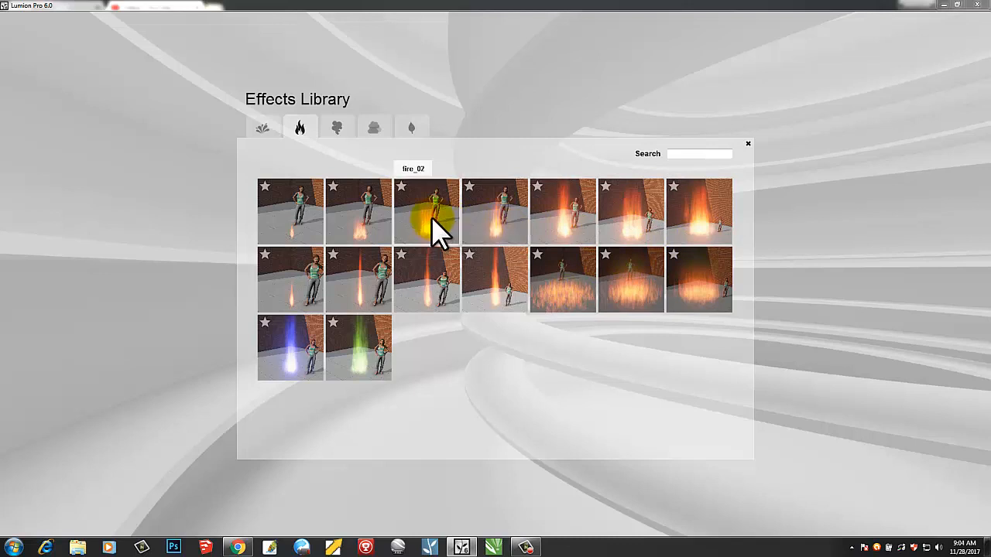
pyautogui.click(297, 232)
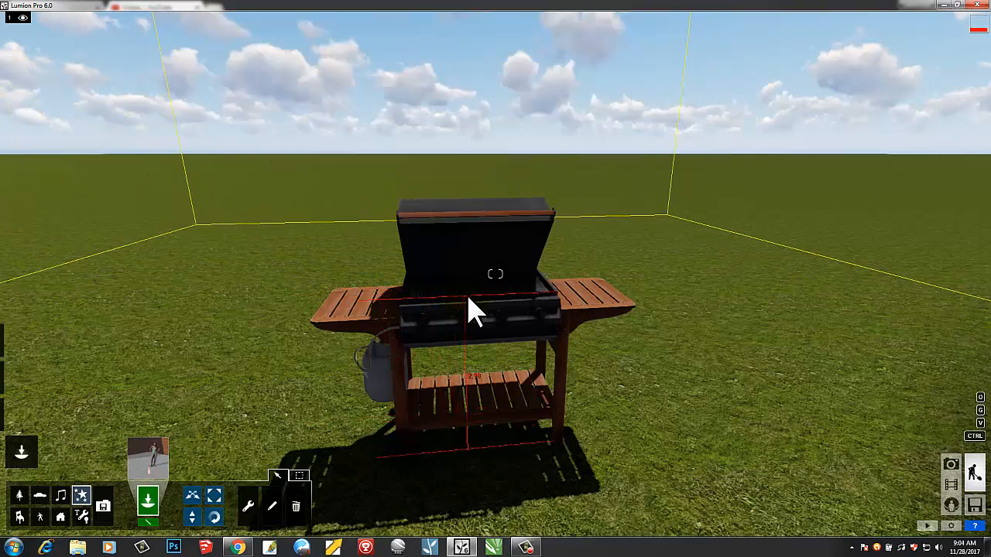
pyautogui.click(480, 310)
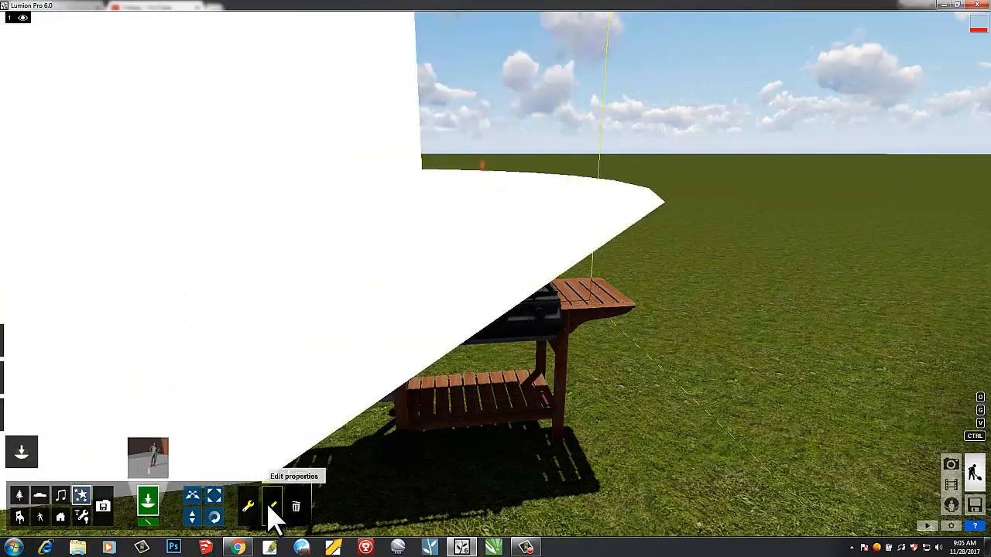
# - Reduce the fire effect's size so the flames fit inside the open grill
pyautogui.click(210, 501)
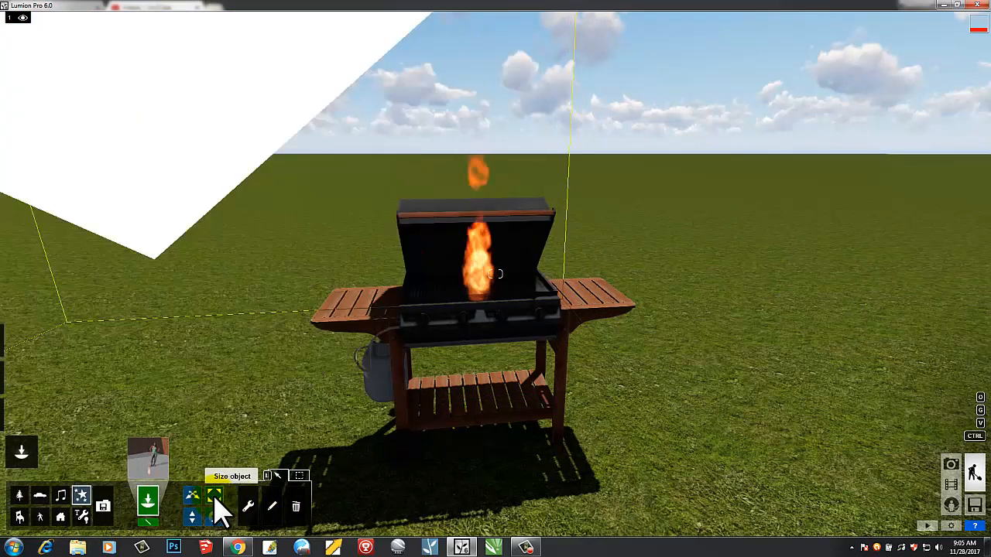
pyautogui.click(479, 299)
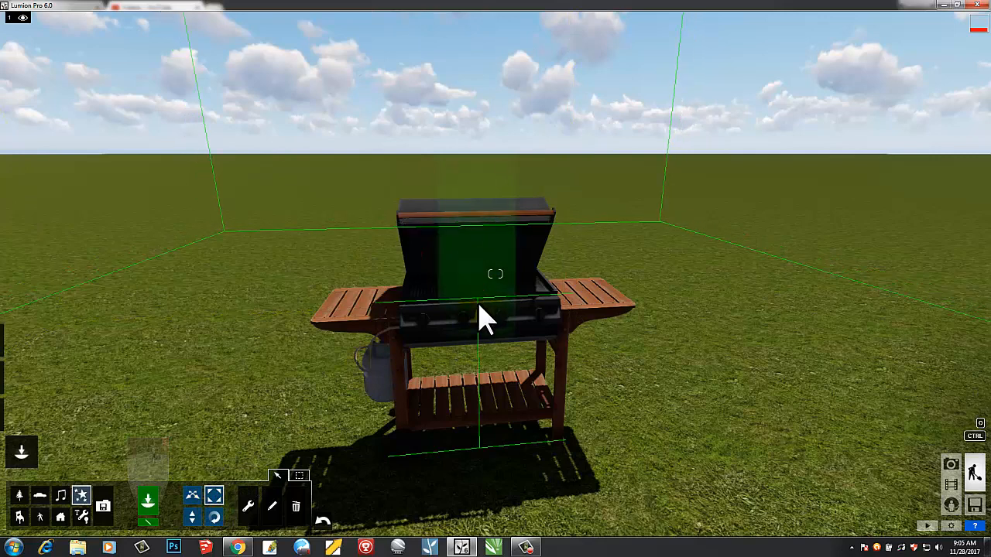
pyautogui.moveTo(478, 308); pyautogui.dragTo(477, 302)
pyautogui.click(478, 307)
pyautogui.click(478, 301)
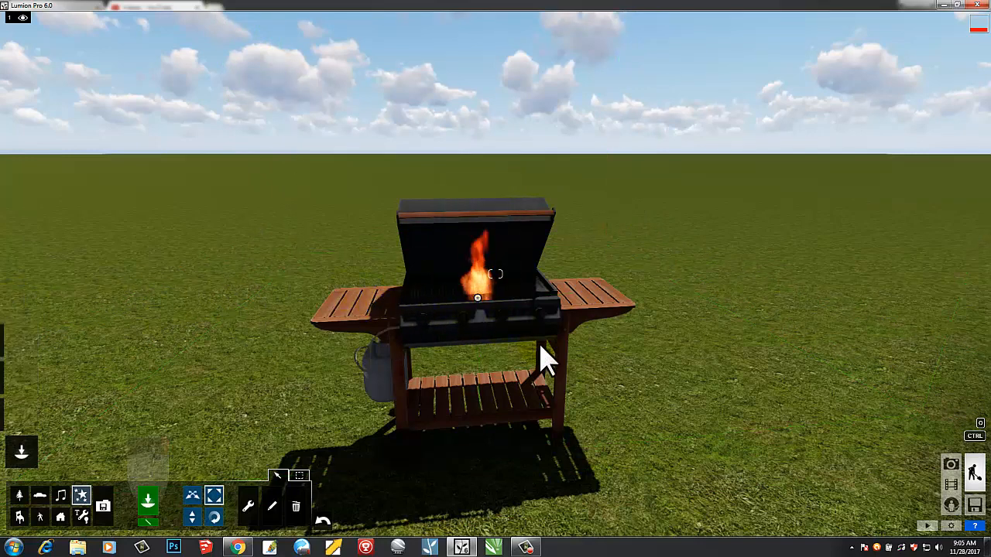
# - Move the fire from the grill's front edge farther back onto the cooking grate
pyautogui.moveTo(570, 353); pyautogui.dragTo(469, 317, button='right')
pyautogui.press('d')
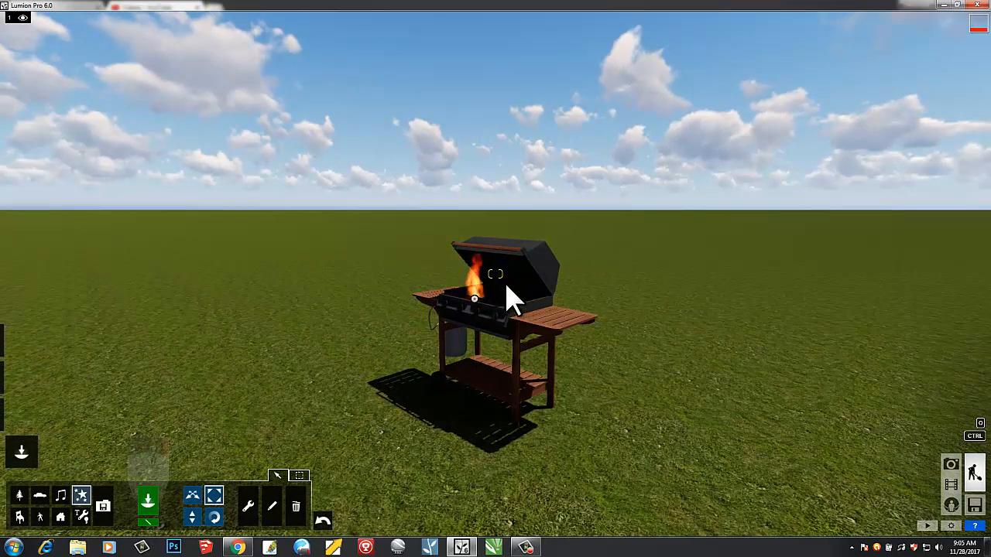
pyautogui.press('s')
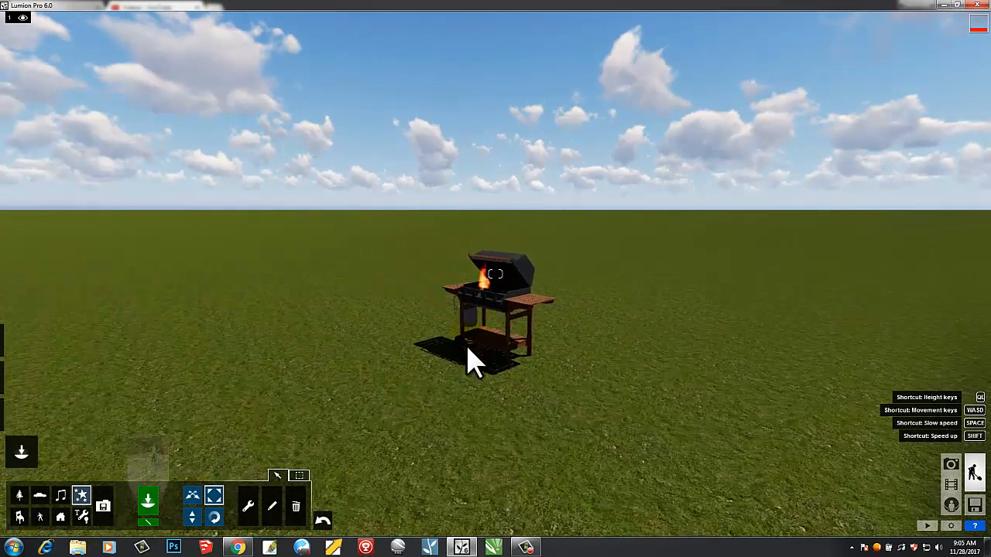
pyautogui.press('w')
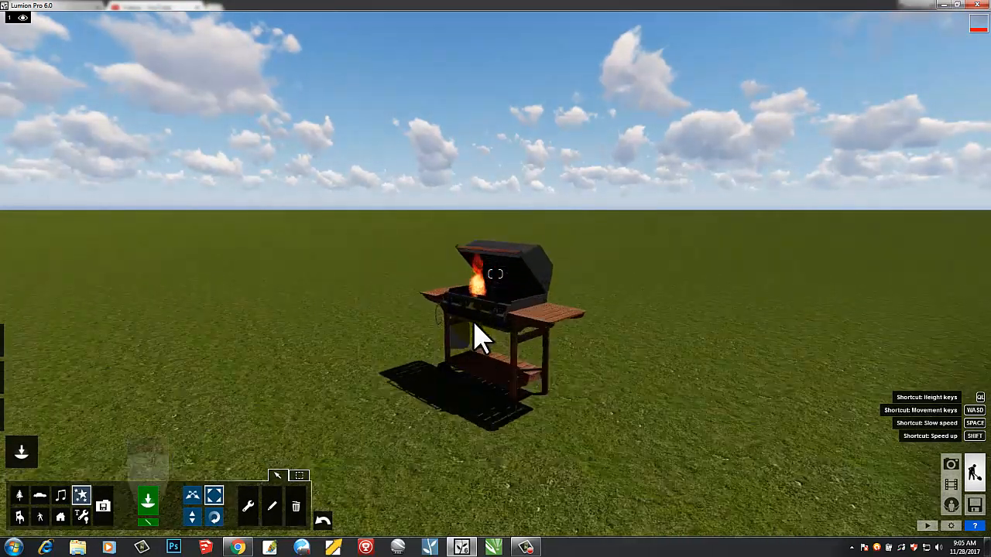
pyautogui.press('s')
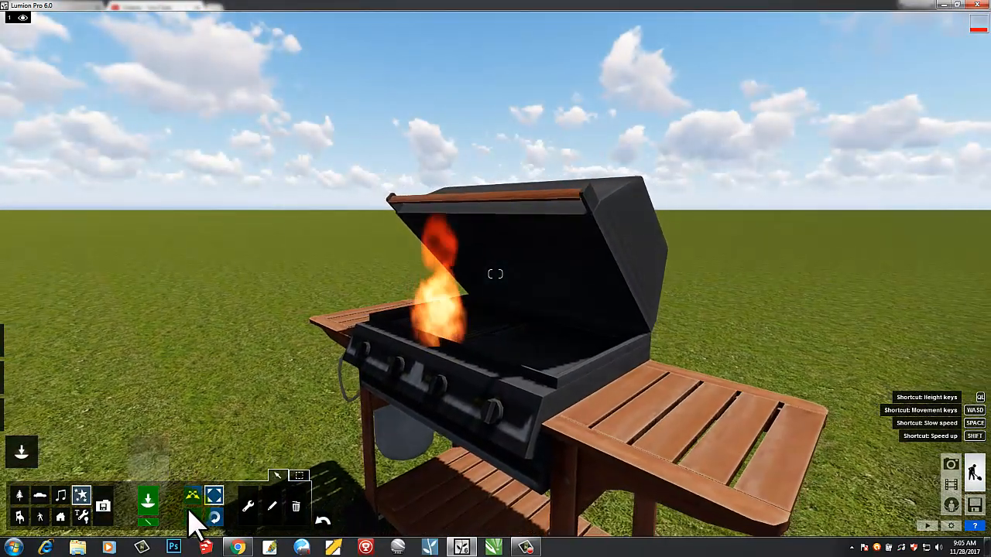
pyautogui.click(192, 495)
pyautogui.click(439, 351)
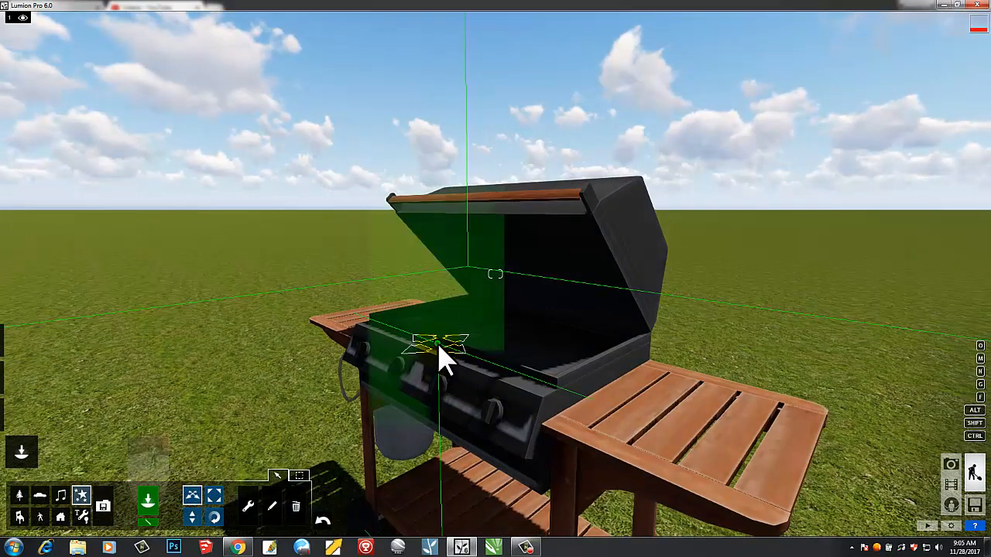
pyautogui.moveTo(444, 344)
pyautogui.mouseDown()
pyautogui.moveTo(456, 338)
pyautogui.moveTo(460, 355)
pyautogui.mouseUp()
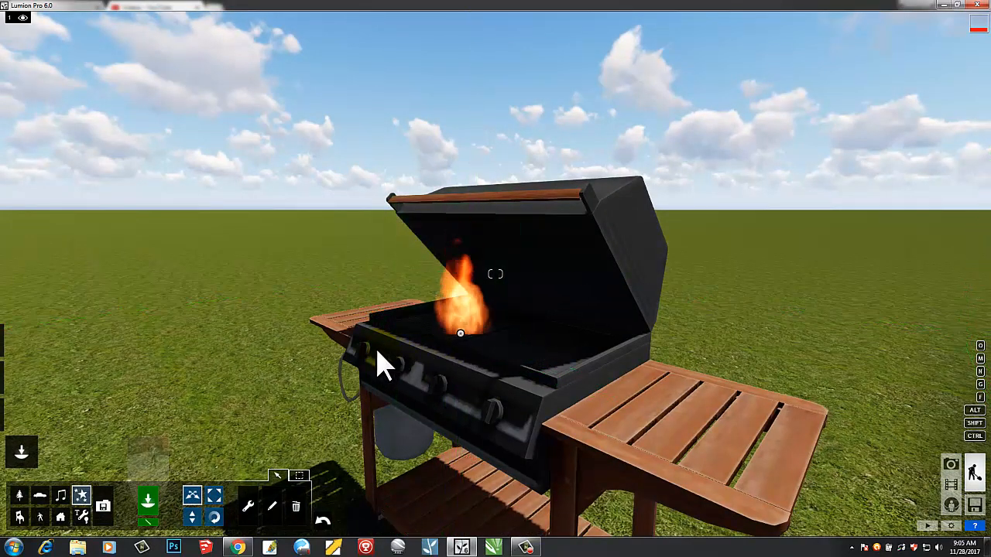
# - Place a thick black smoke effect from the smoke category of the Effects Library on the grass behind the grill
pyautogui.press('s')
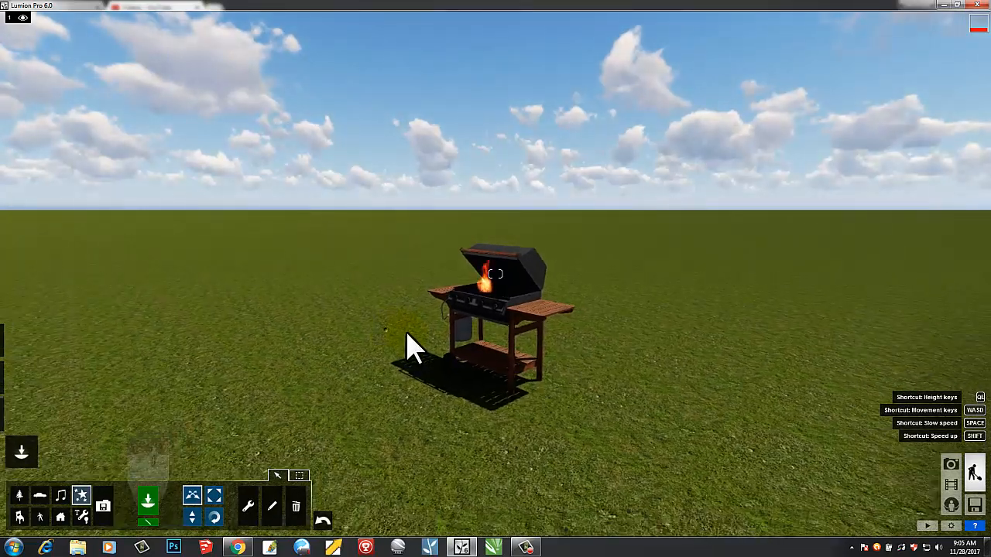
pyautogui.moveTo(406, 331); pyautogui.dragTo(401, 329, button='right')
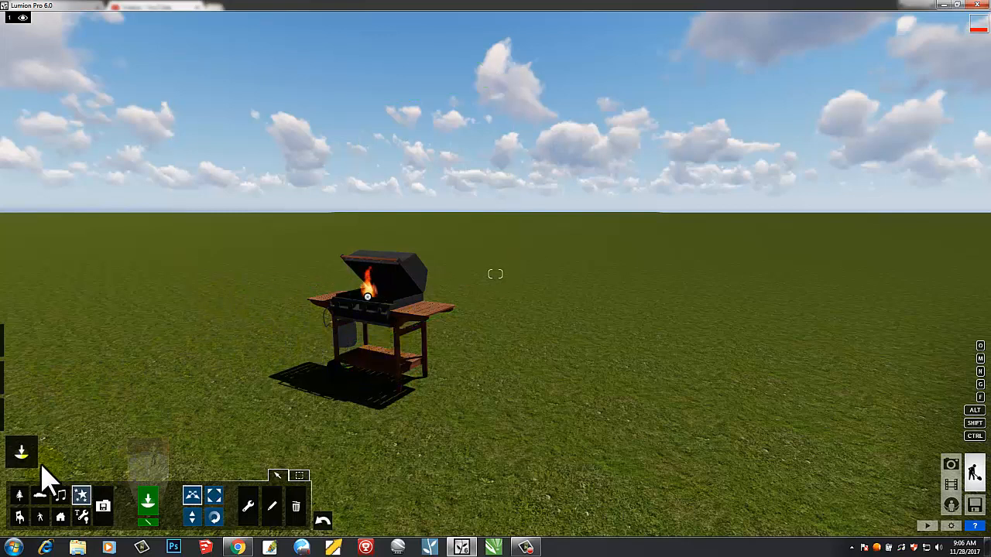
pyautogui.click(151, 455)
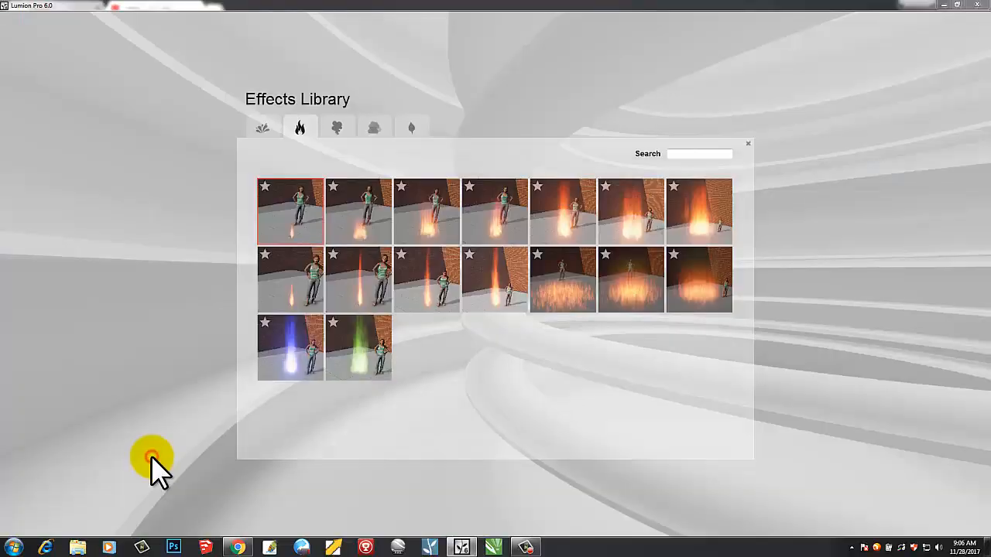
pyautogui.click(338, 128)
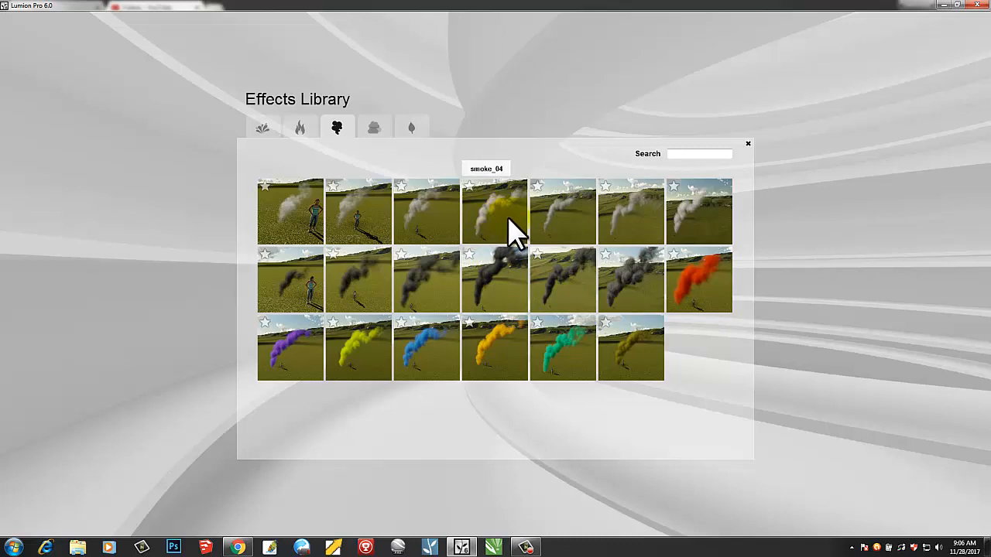
pyautogui.click(485, 285)
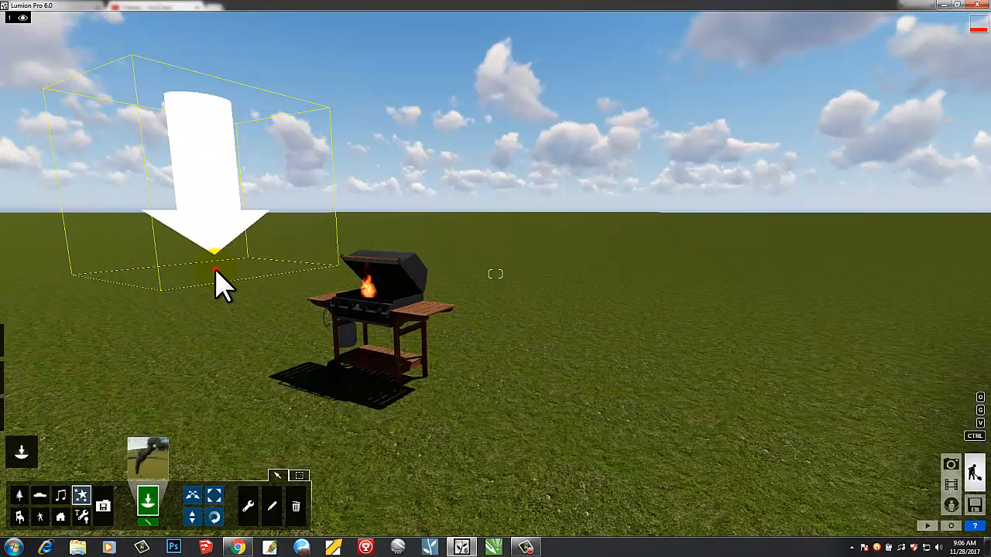
pyautogui.click(214, 267)
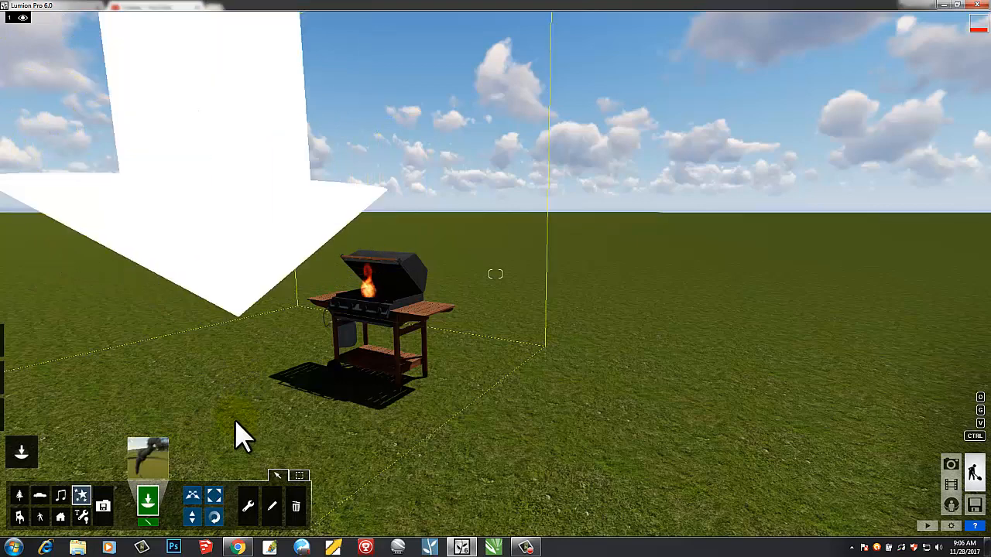
# - Delete the fire effect and the barbecue grill, keeping the black smoke in the scene
pyautogui.click(297, 509)
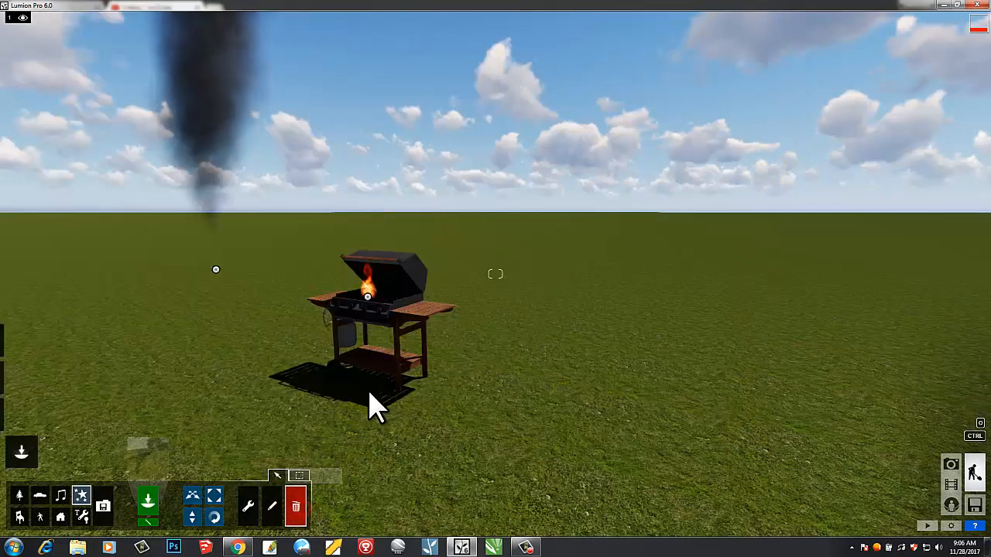
pyautogui.click(368, 297)
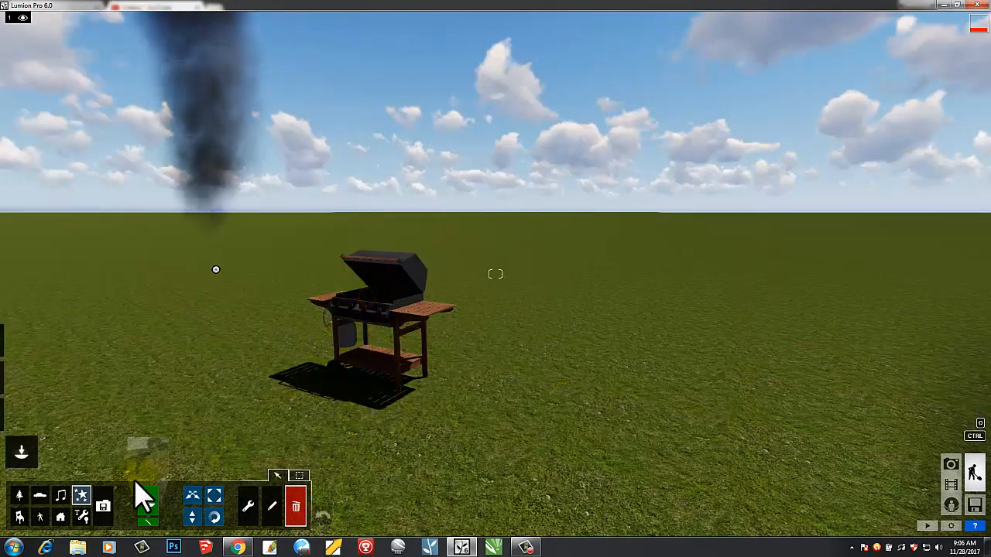
pyautogui.click(62, 517)
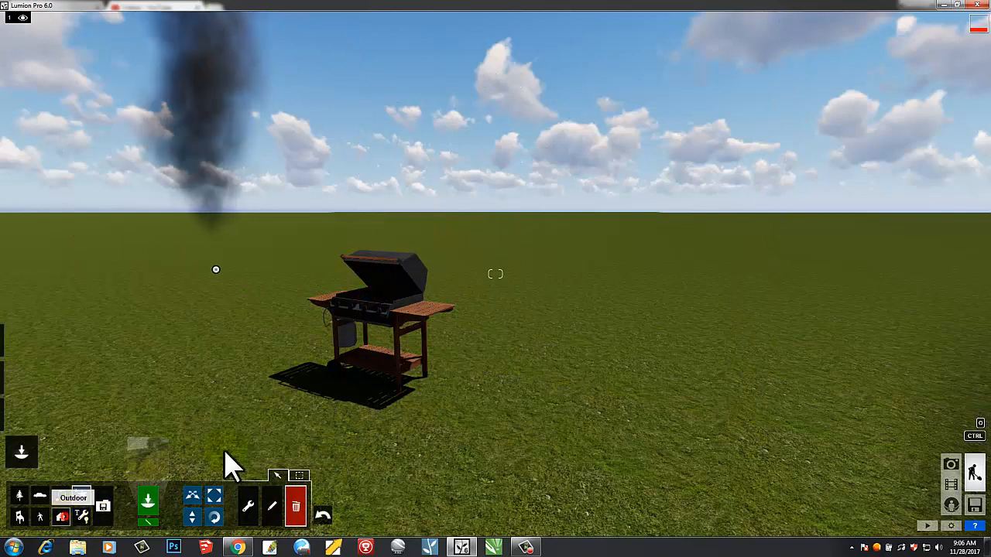
pyautogui.click(381, 383)
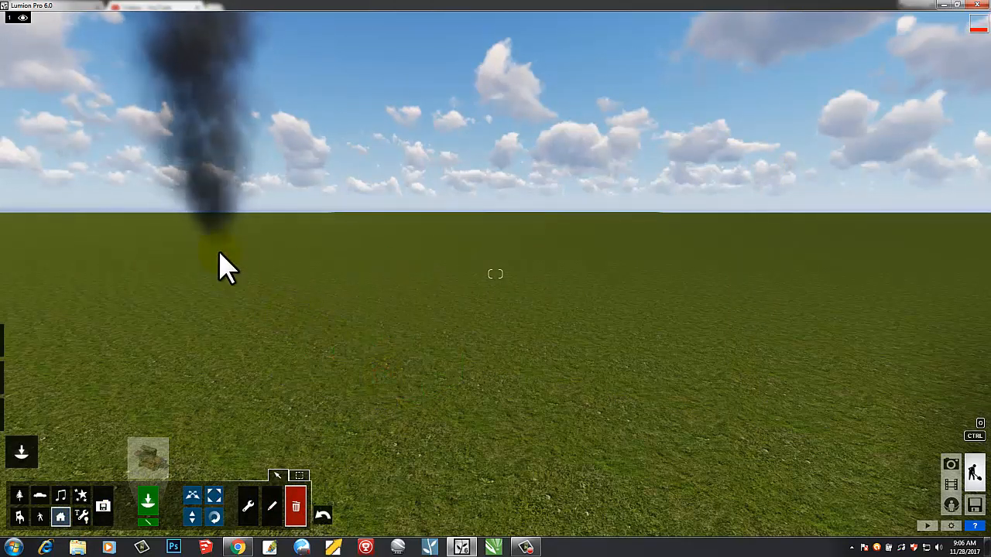
pyautogui.moveTo(265, 285)
pyautogui.mouseDown(button='right')
pyautogui.moveTo(258, 299)
pyautogui.moveTo(268, 287)
pyautogui.mouseUp(button='right')
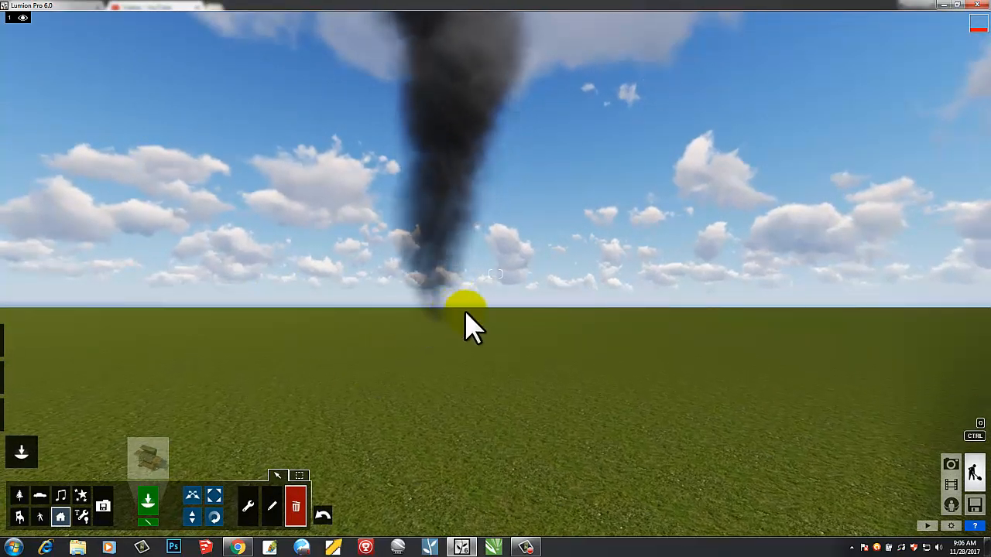
# - Switch to editing the properties of placed effects, with the black smoke's selection point in view
pyautogui.click(274, 509)
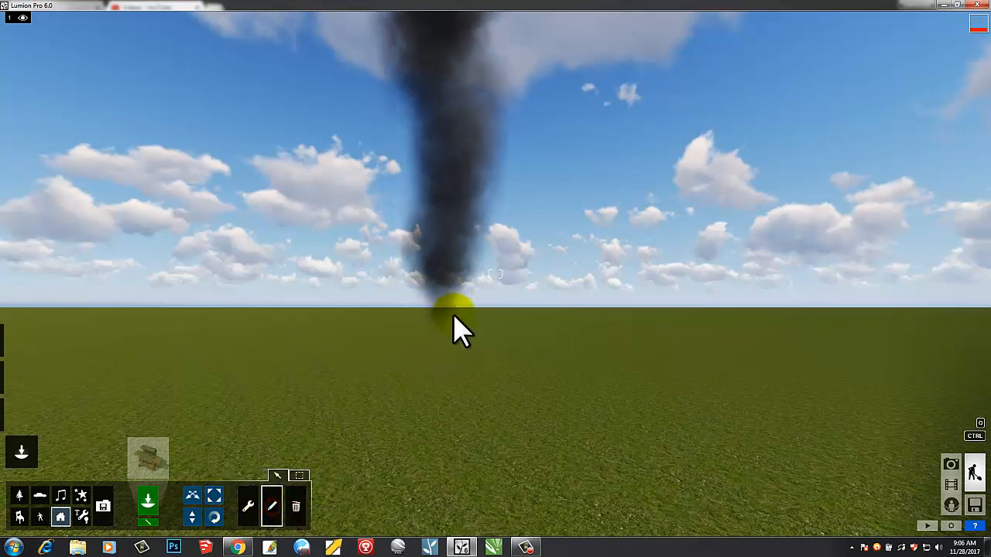
pyautogui.click(81, 495)
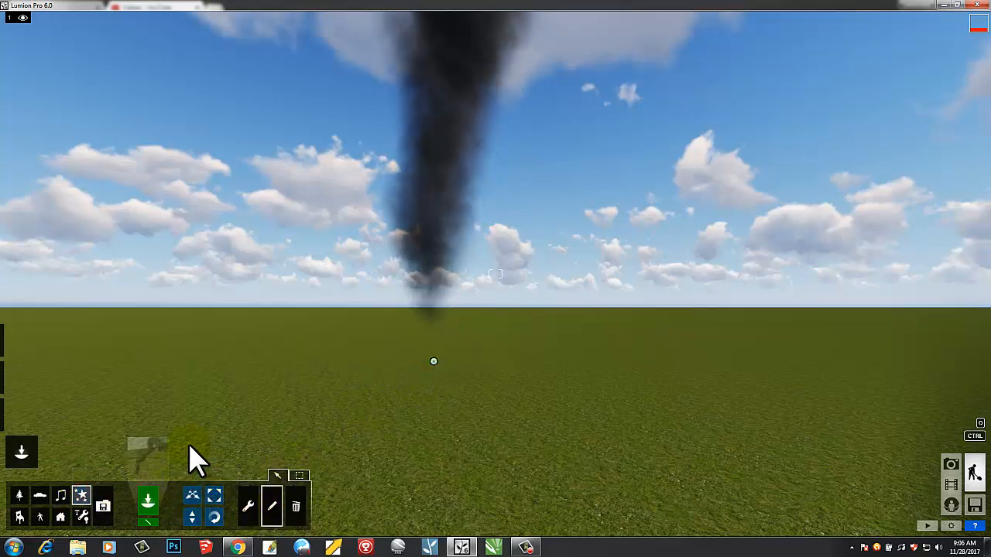
pyautogui.moveTo(20, 440)
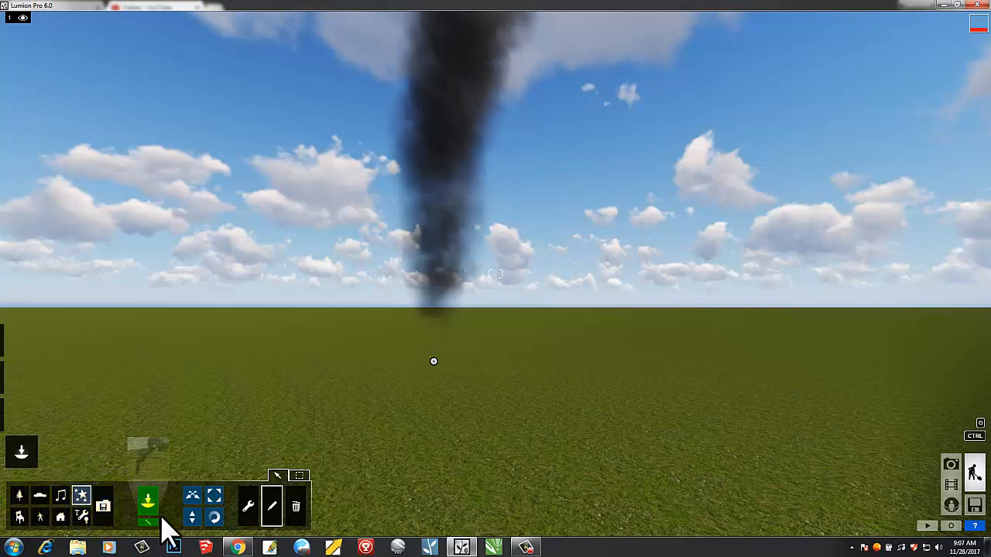
pyautogui.click(82, 496)
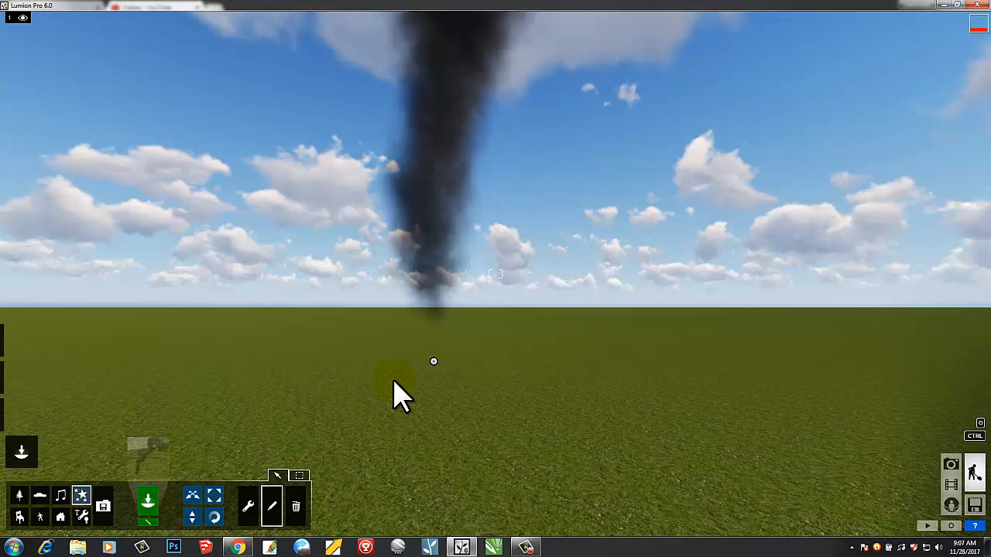
pyautogui.moveTo(393, 382); pyautogui.dragTo(391, 393, button='right')
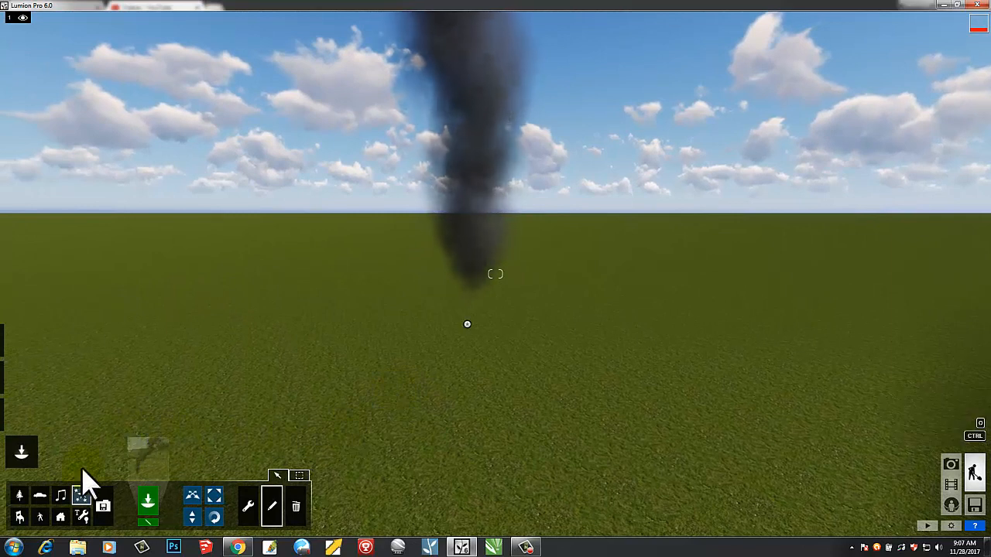
pyautogui.click(81, 496)
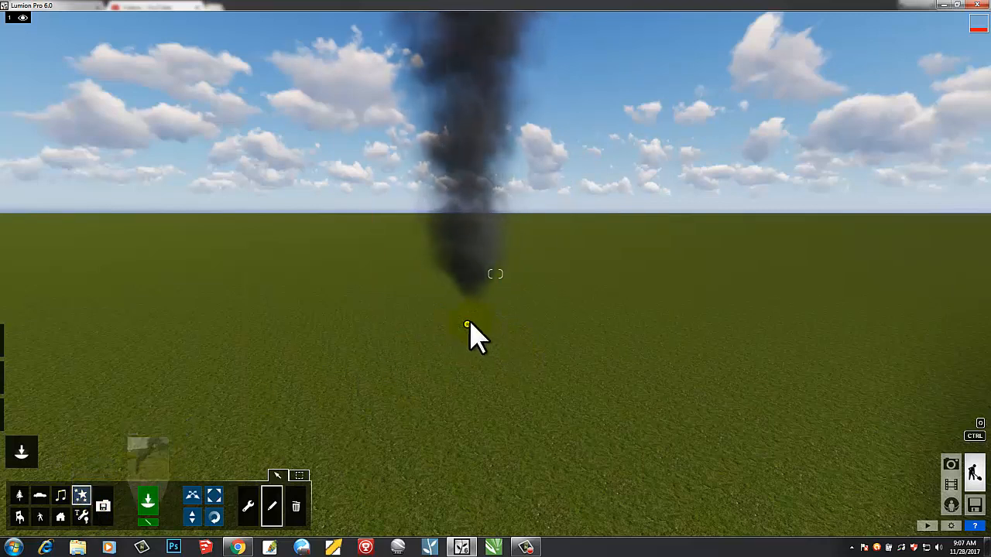
# - Try to select the black smoke while the sound category is active
pyautogui.click(85, 478)
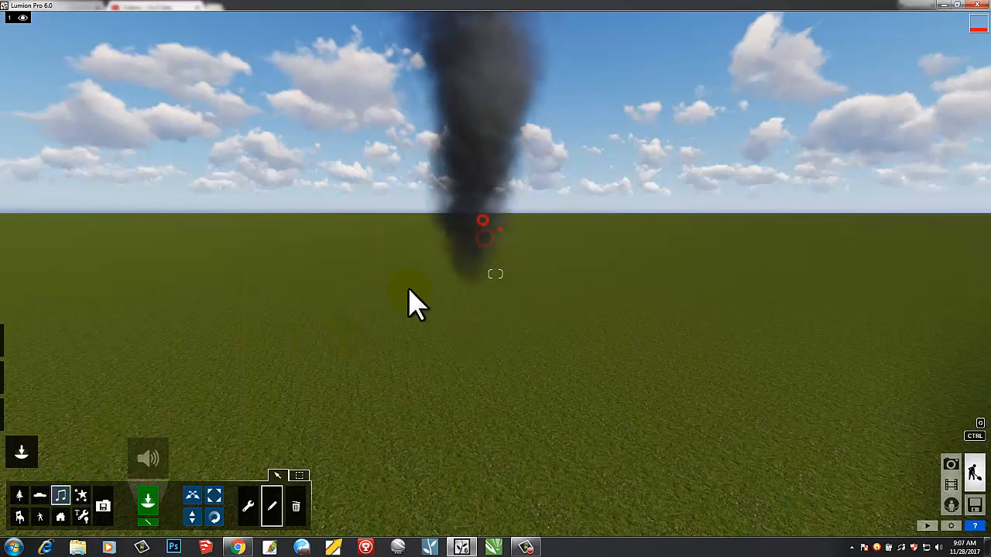
pyautogui.click(531, 248)
pyautogui.click(548, 239)
pyautogui.click(462, 250)
pyautogui.click(502, 219)
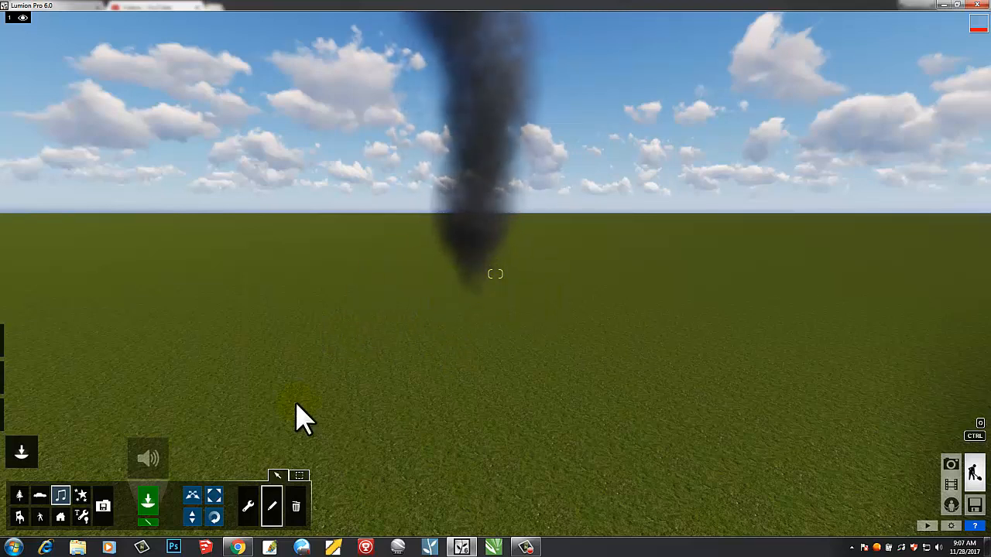
# - Open the black smoke's properties from the effects category and raise its colour brightness to near white
pyautogui.click(84, 499)
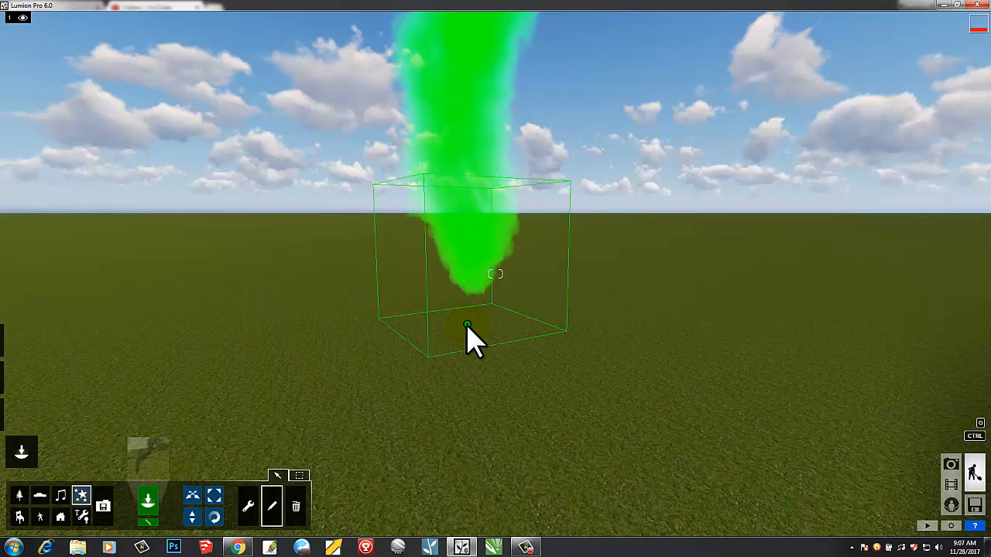
pyautogui.click(466, 325)
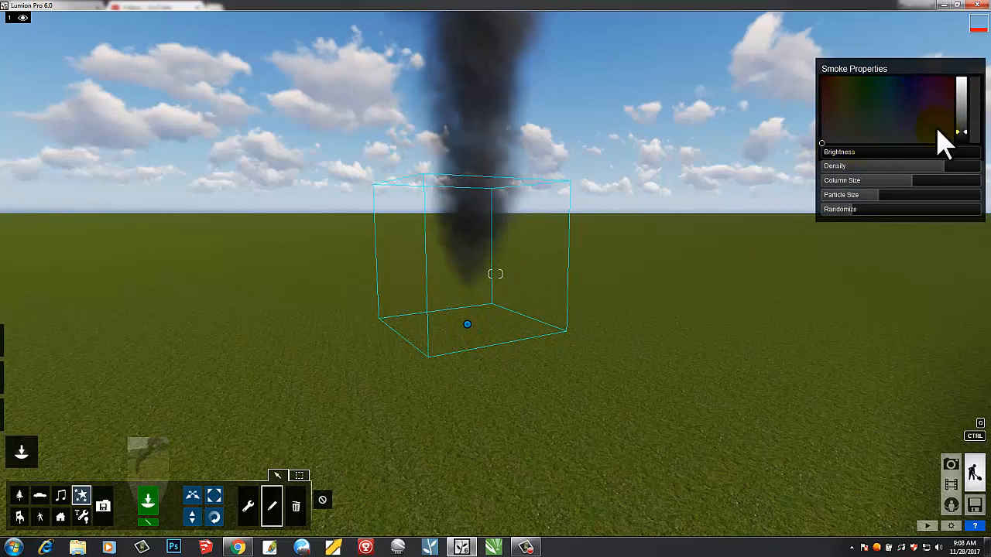
pyautogui.moveTo(965, 129); pyautogui.dragTo(972, 82)
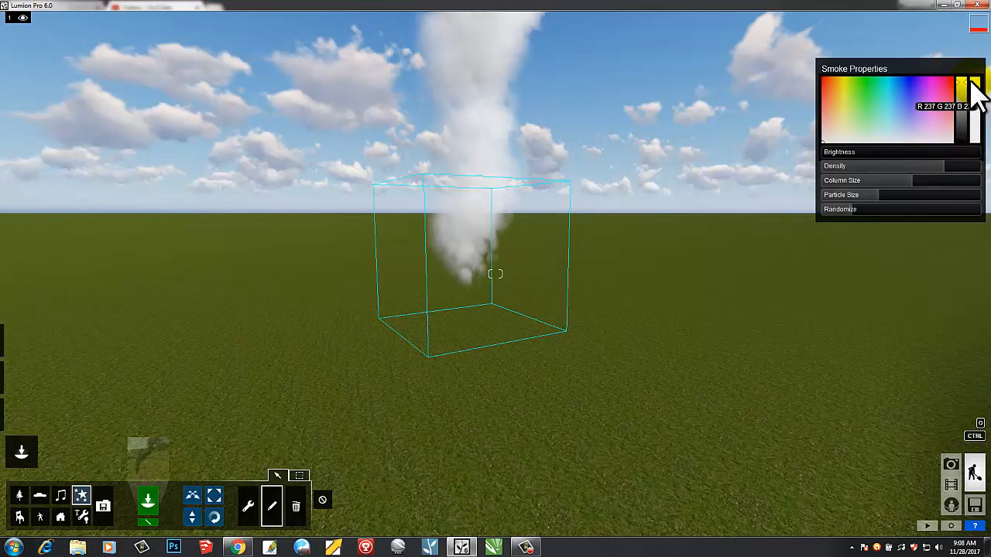
# - Recolour the smoke, trying orange and violet-blue before settling on cyan
pyautogui.click(877, 96)
pyautogui.moveTo(863, 99); pyautogui.dragTo(831, 96)
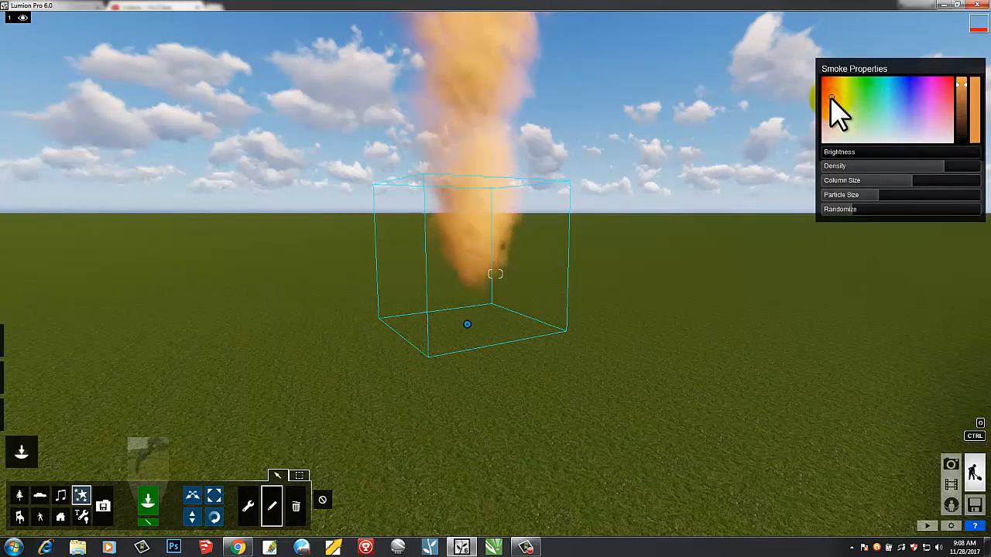
pyautogui.moveTo(948, 103)
pyautogui.mouseDown()
pyautogui.moveTo(913, 141)
pyautogui.moveTo(913, 88)
pyautogui.mouseUp()
pyautogui.click(685, 175)
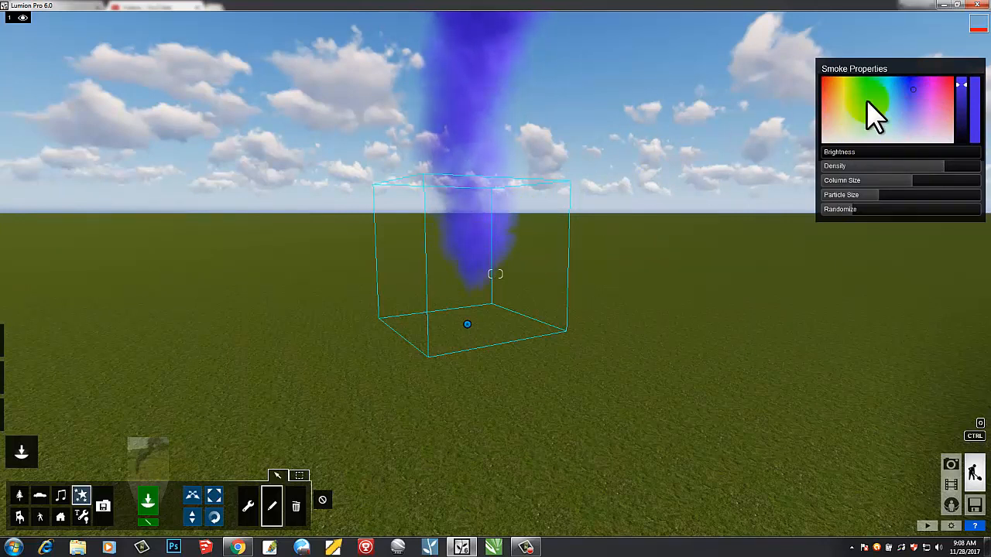
pyautogui.click(888, 88)
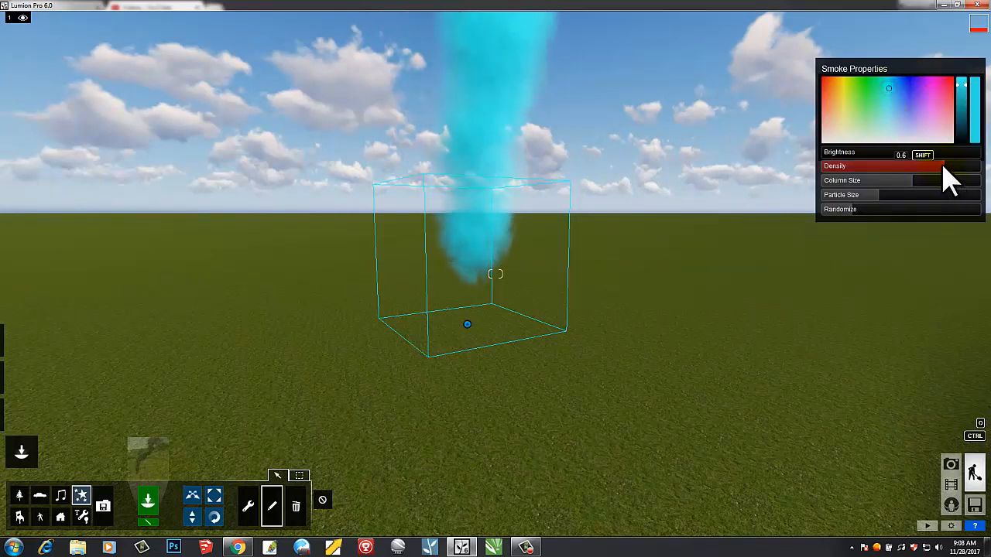
# - Slightly raise the smoke's density, column size and randomness, and reduce its particle size
pyautogui.moveTo(944, 166)
pyautogui.mouseDown()
pyautogui.moveTo(854, 171)
pyautogui.moveTo(933, 168)
pyautogui.mouseUp()
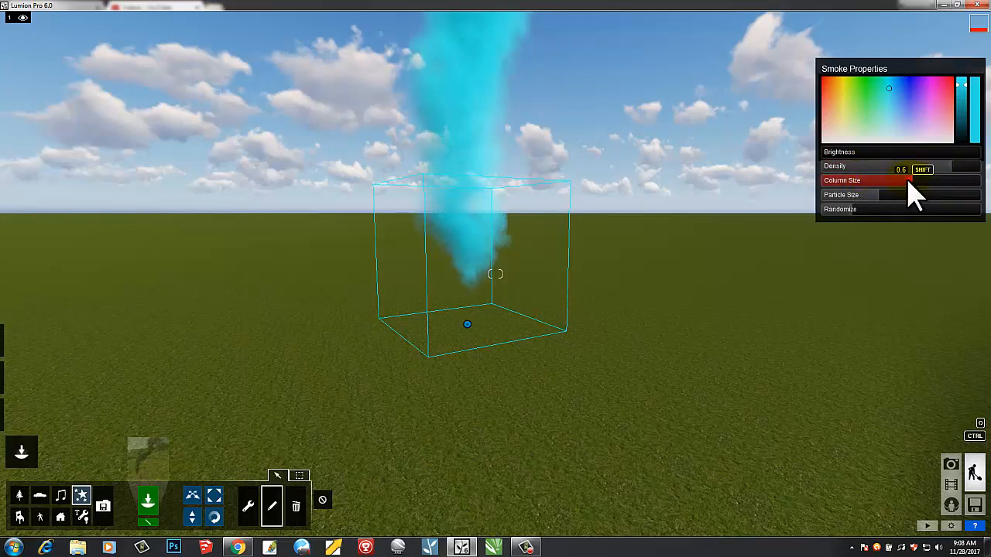
pyautogui.moveTo(910, 183); pyautogui.dragTo(878, 194)
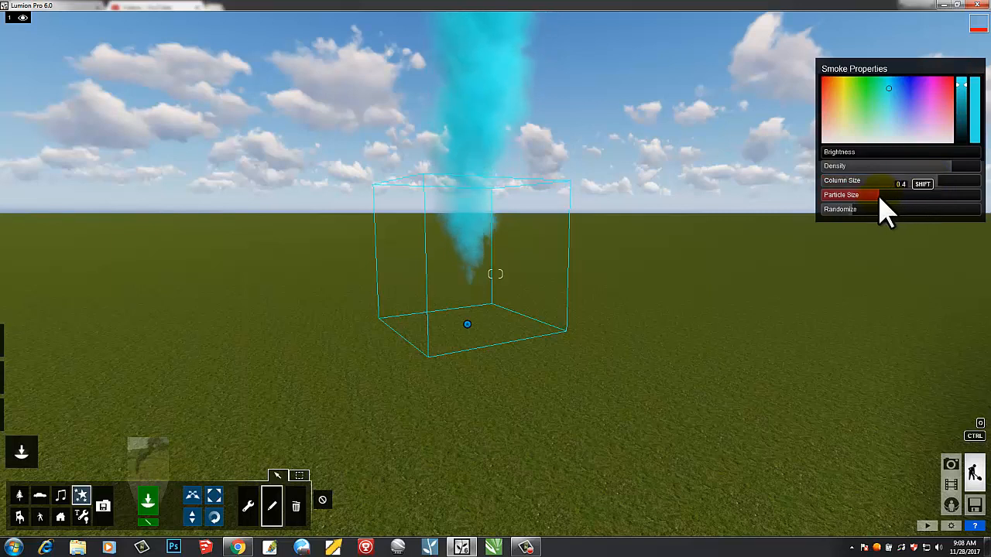
pyautogui.click(873, 195)
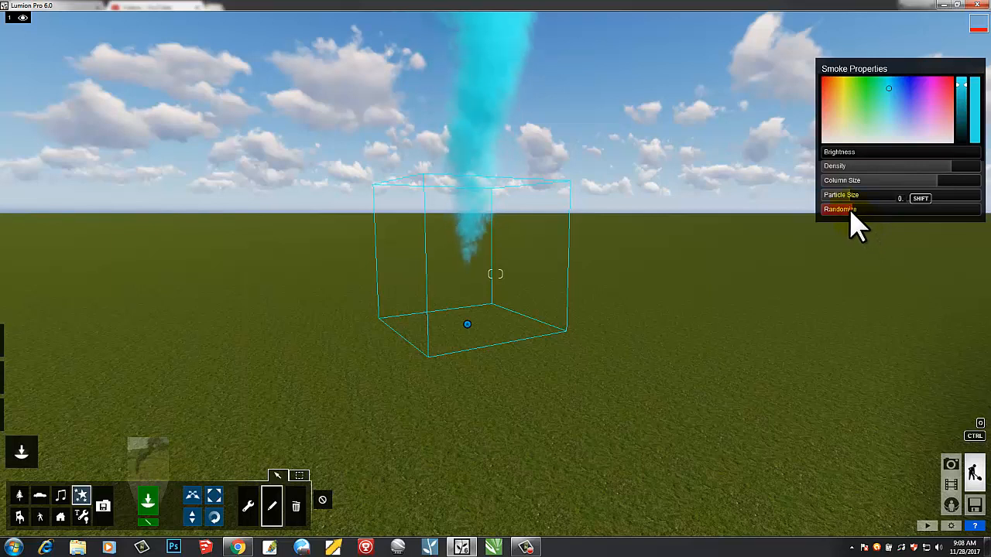
pyautogui.moveTo(851, 210); pyautogui.dragTo(889, 210)
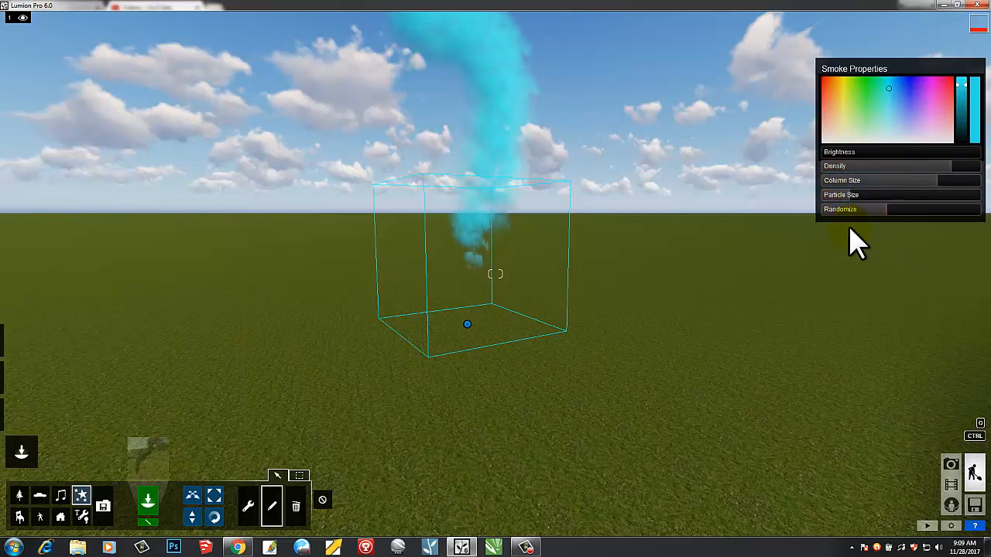
# - Look over the fog category of the Effects Library and close it without choosing an effect
pyautogui.click(154, 455)
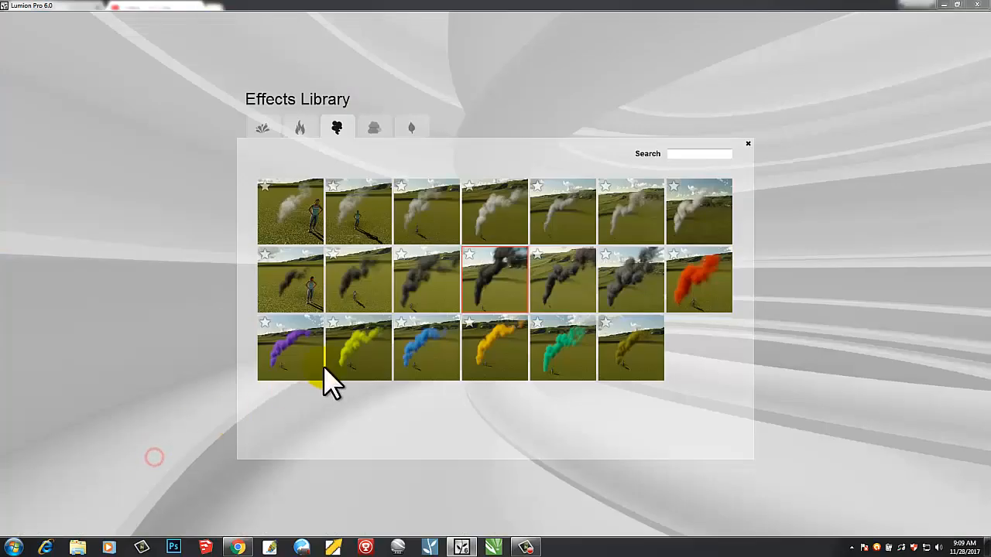
pyautogui.click(374, 130)
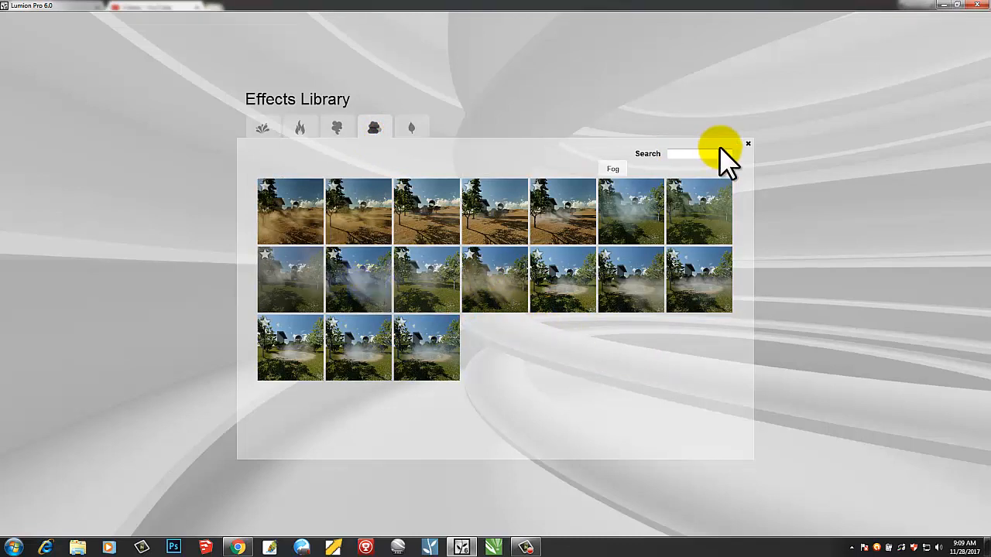
pyautogui.click(749, 139)
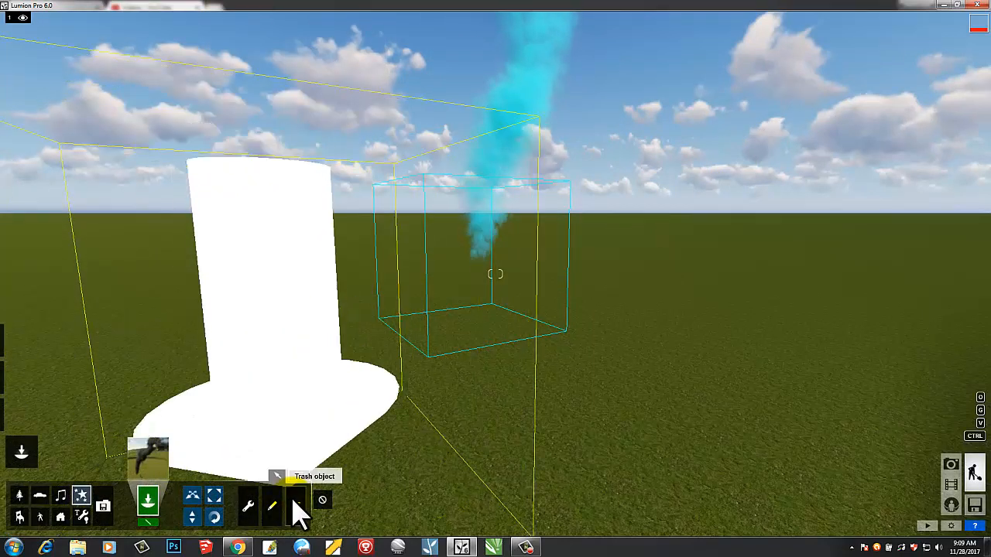
# - Delete the cyan smoke effect from the scene
pyautogui.click(294, 504)
pyautogui.click(468, 323)
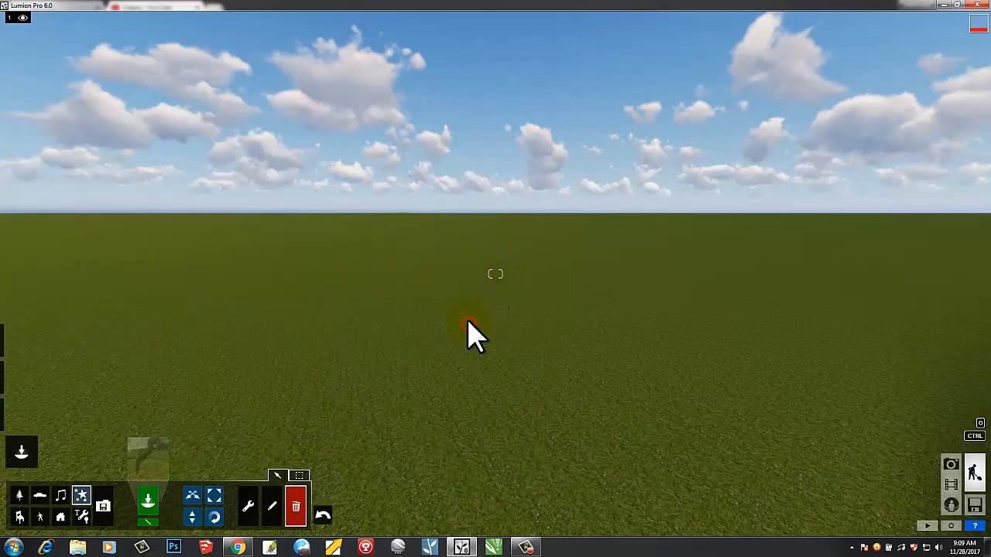
# - Place a row of several clumps of slender, thin-trunked trees from the Nature Library across the grass
pyautogui.click(17, 496)
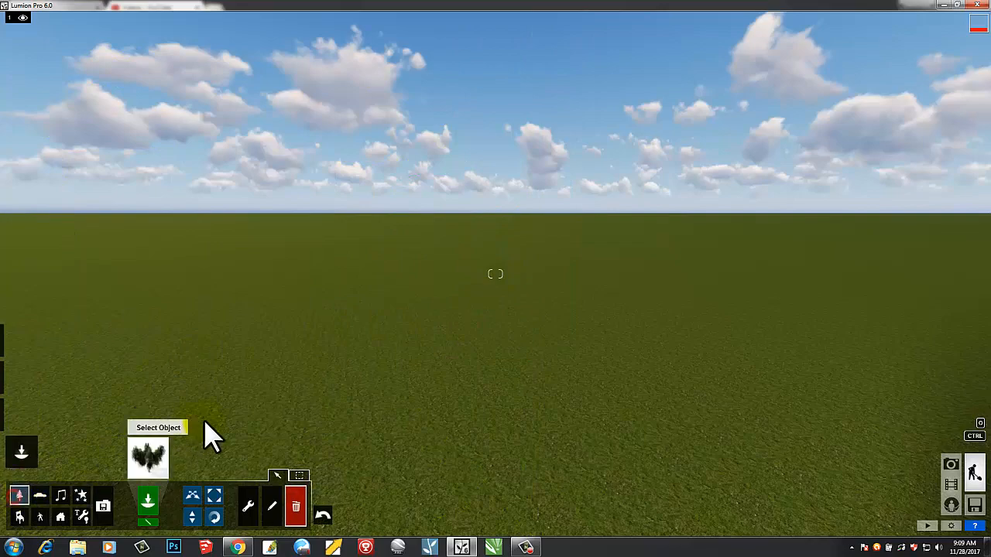
pyautogui.click(153, 460)
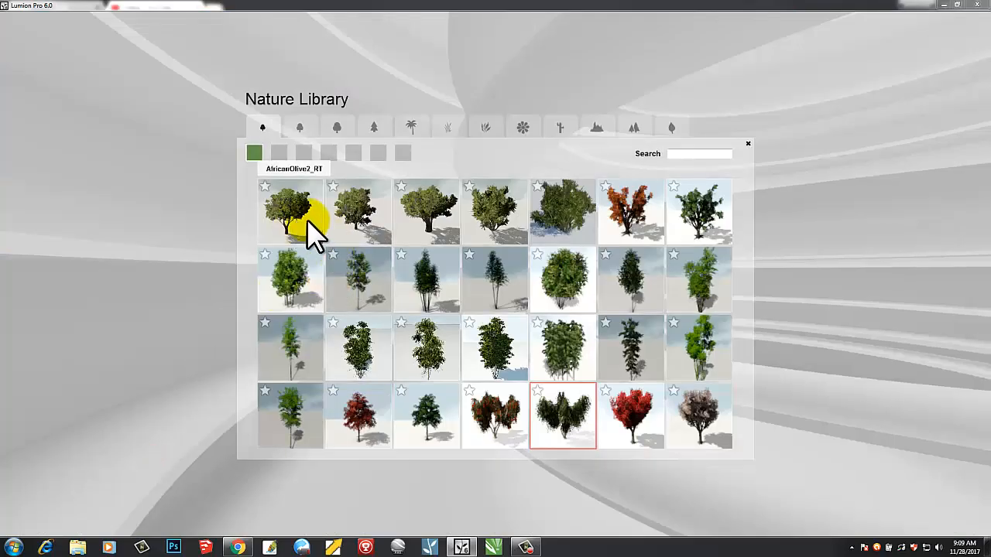
pyautogui.click(424, 350)
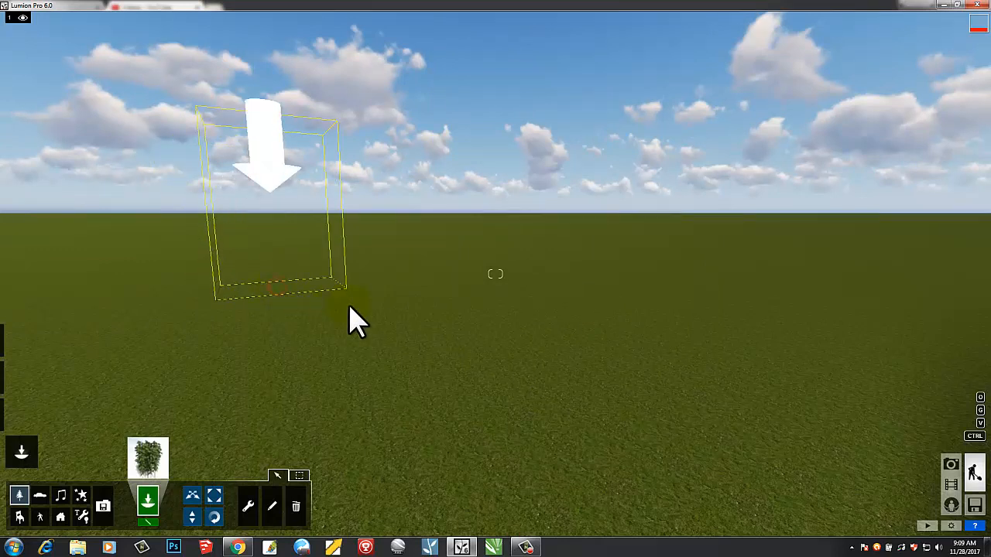
pyautogui.click(352, 317)
pyautogui.click(406, 252)
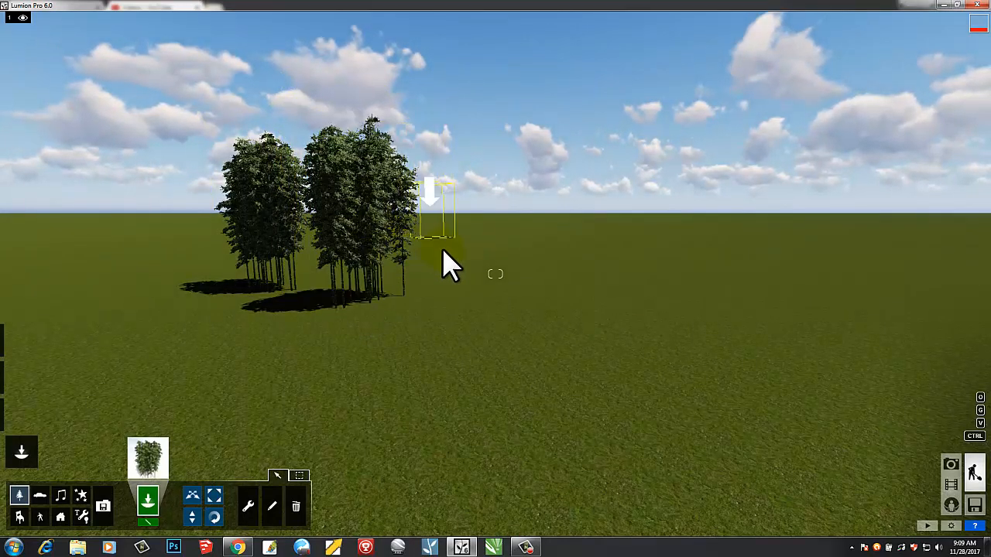
pyautogui.click(488, 292)
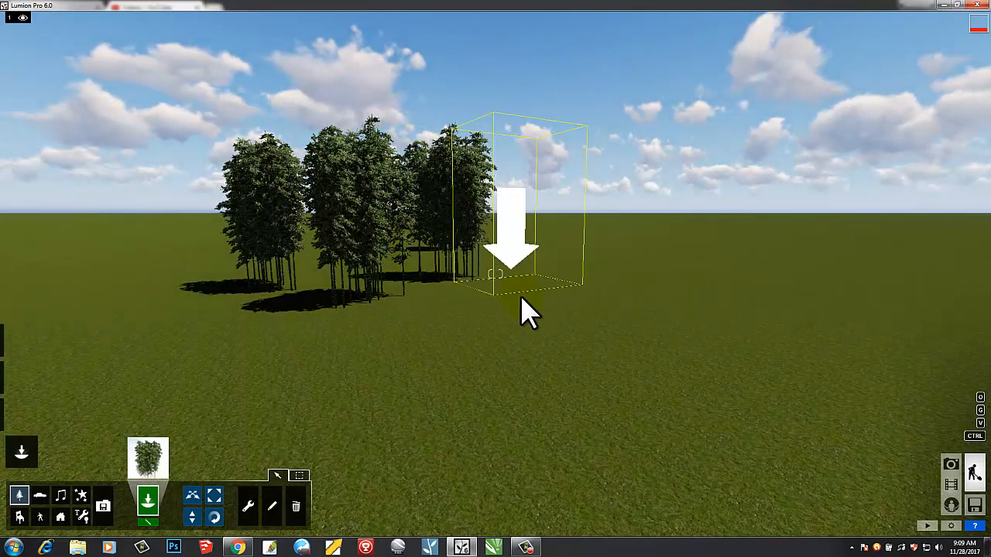
pyautogui.click(530, 296)
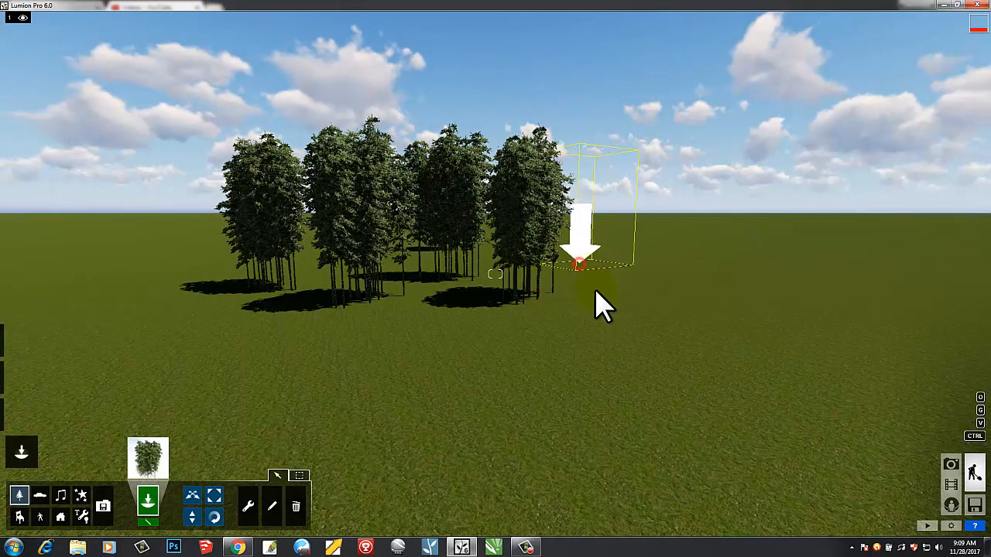
pyautogui.click(612, 317)
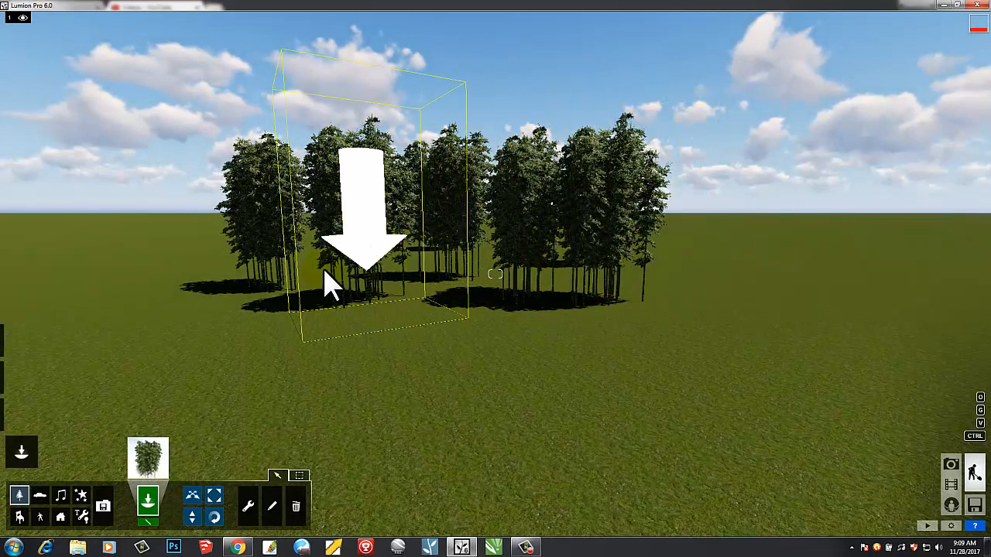
# - Place the Fog_03 effect from the fog category of the Effects Library on the ground among the trees
pyautogui.click(83, 498)
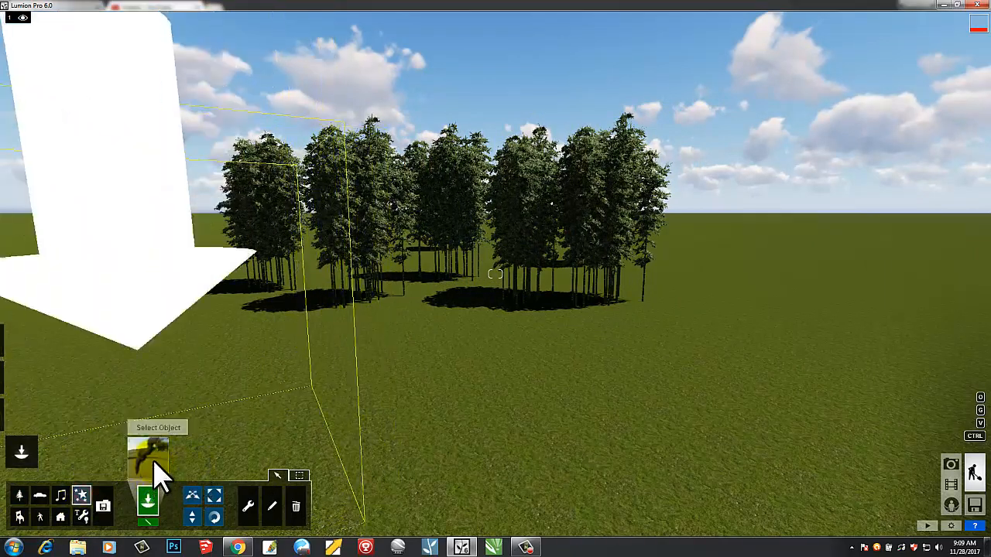
pyautogui.click(154, 460)
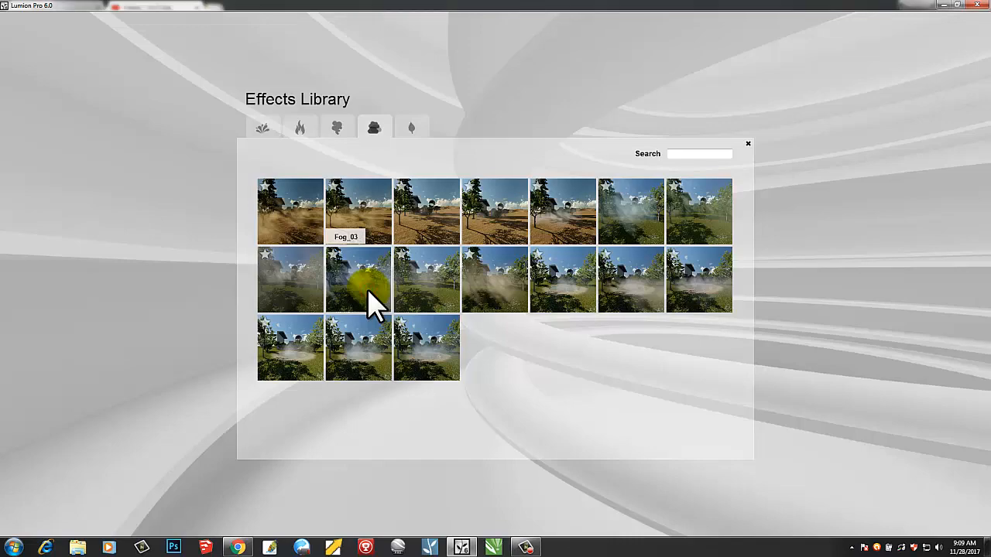
pyautogui.click(367, 288)
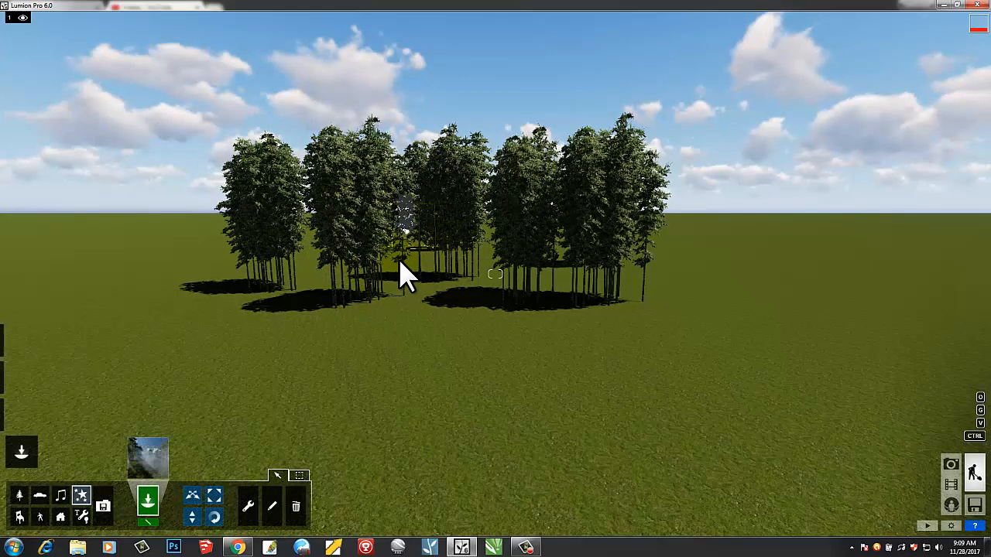
pyautogui.moveTo(392, 297); pyautogui.dragTo(195, 443)
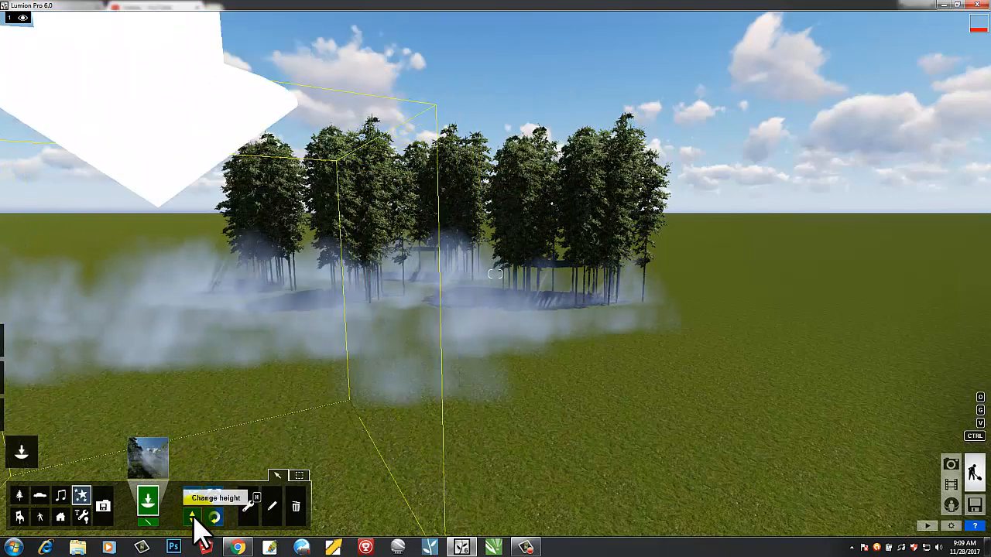
# - Move the Fog_03 effect across the ground so that its mist is centred around the row of tree clumps
pyautogui.click(194, 517)
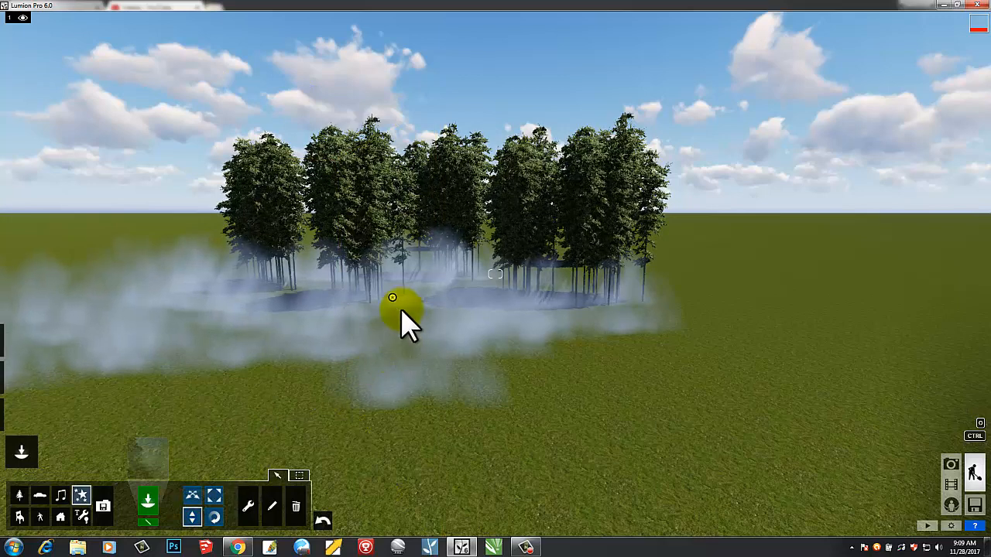
pyautogui.click(393, 299)
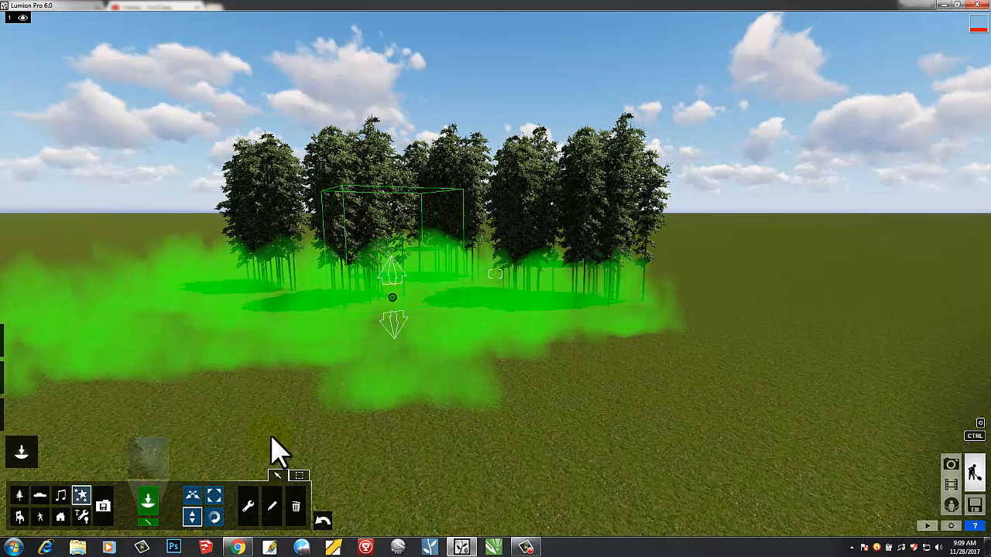
pyautogui.click(189, 493)
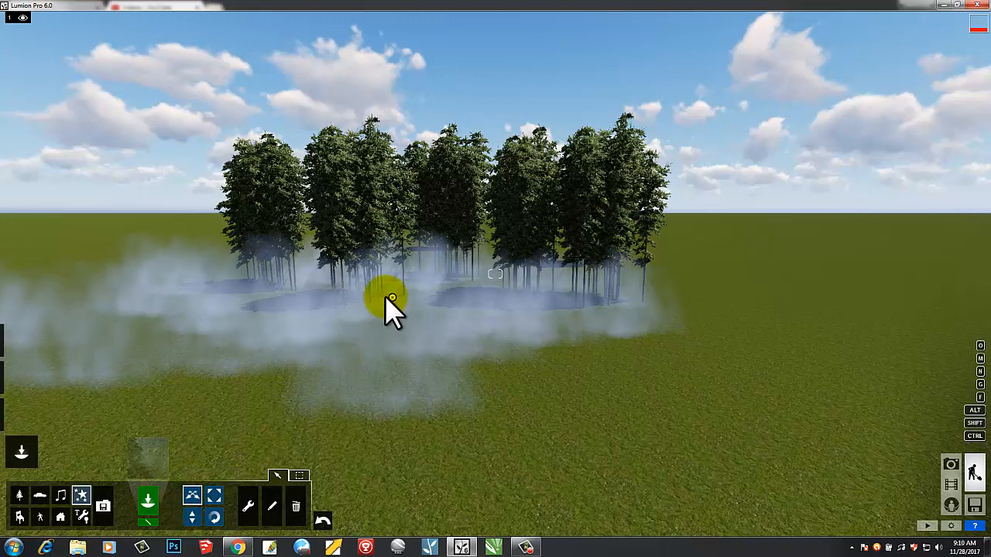
pyautogui.moveTo(389, 297); pyautogui.dragTo(461, 284)
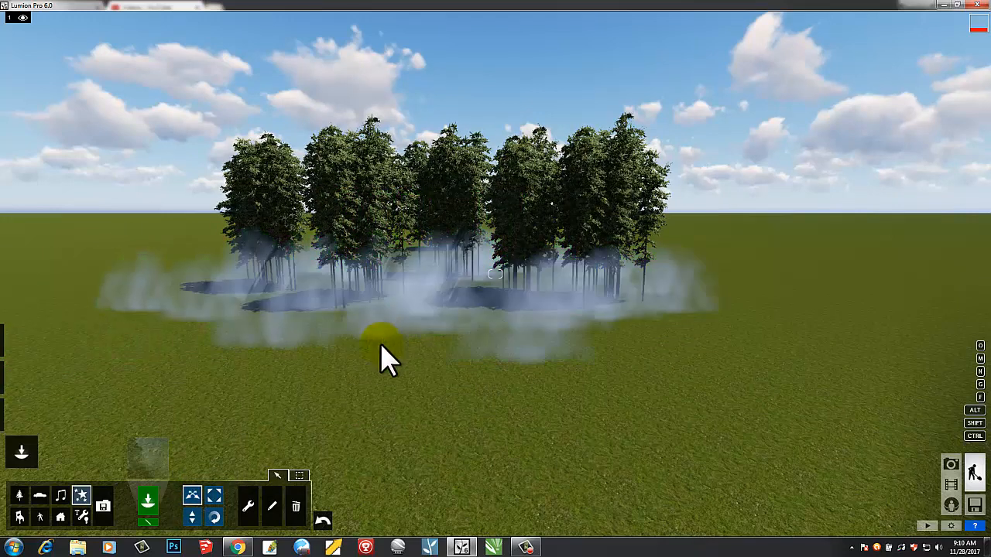
# - Raise the fog effect off the ground until it hangs around the tree crowns, and check it from farther away
pyautogui.click(194, 517)
pyautogui.moveTo(464, 286); pyautogui.dragTo(477, 95)
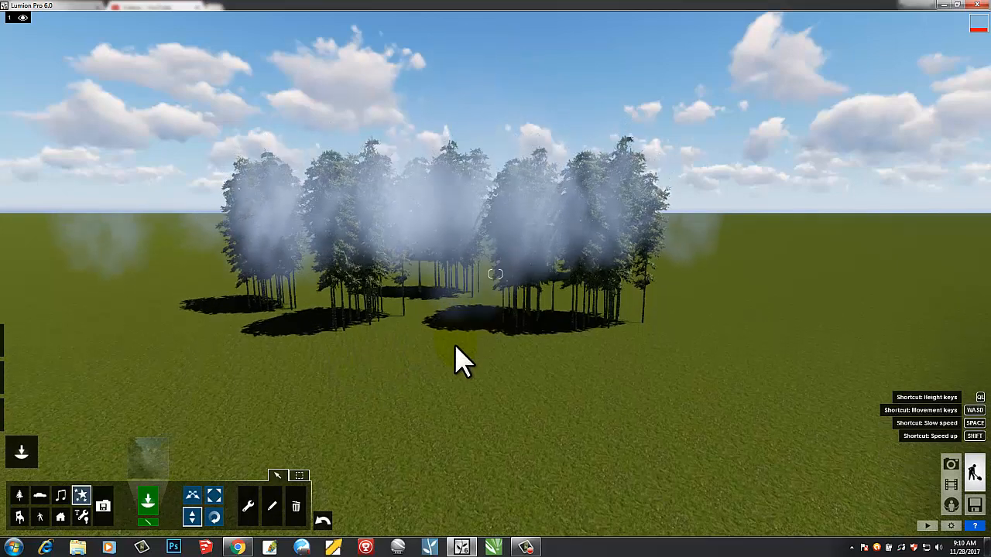
pyautogui.press('q')
pyautogui.moveTo(442, 299); pyautogui.dragTo(467, 314, button='right')
pyautogui.press('s')
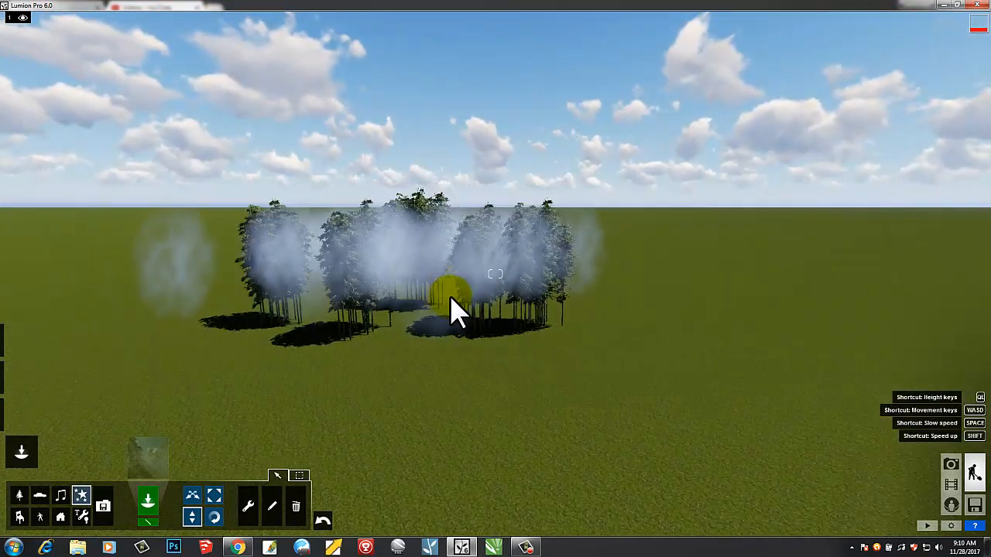
pyautogui.press('w')
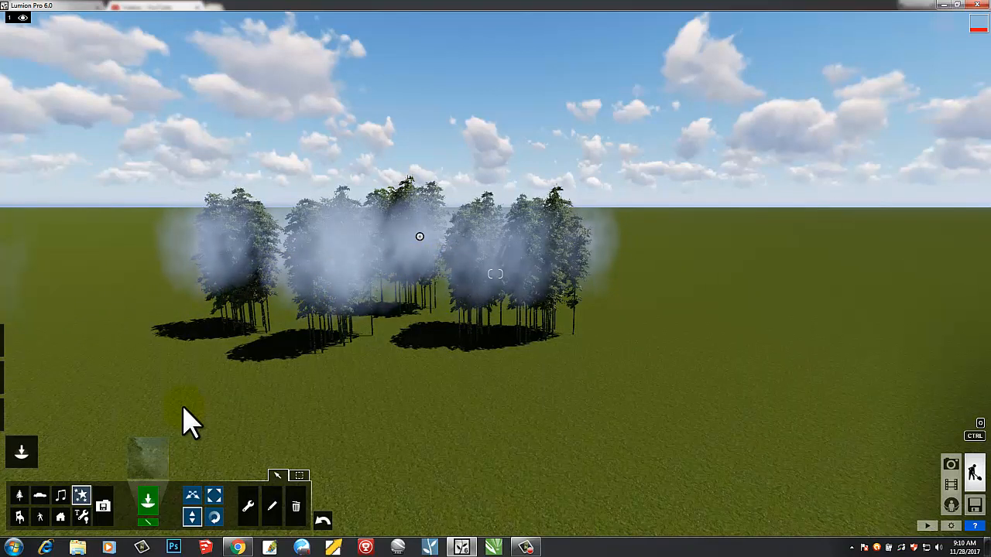
# - Choose a different mist effect from the fog category of the Effects Library
pyautogui.click(152, 460)
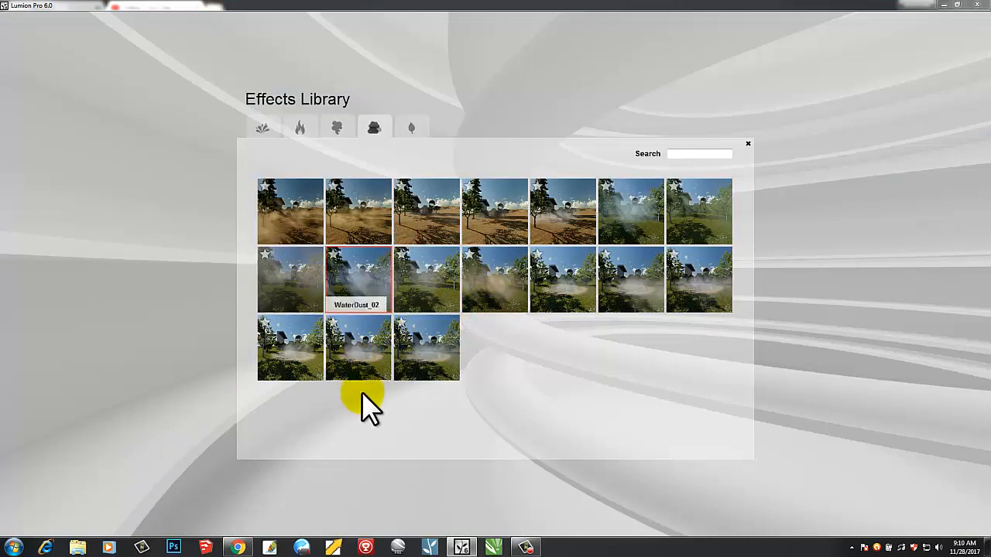
pyautogui.click(300, 355)
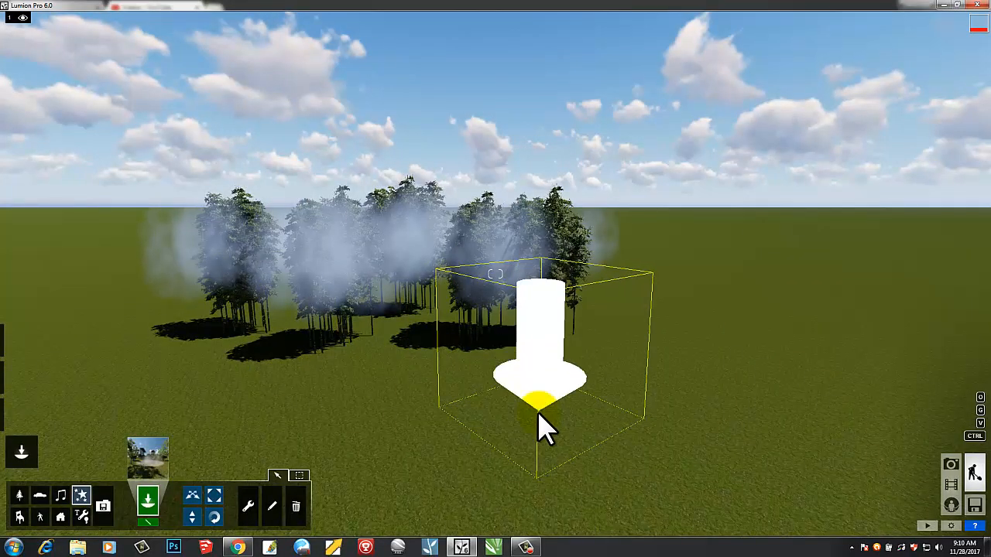
# - Lower the terrain into a round pit on the grass in front of the trees and turn on the ocean to fill it with water
pyautogui.moveTo(24, 445)
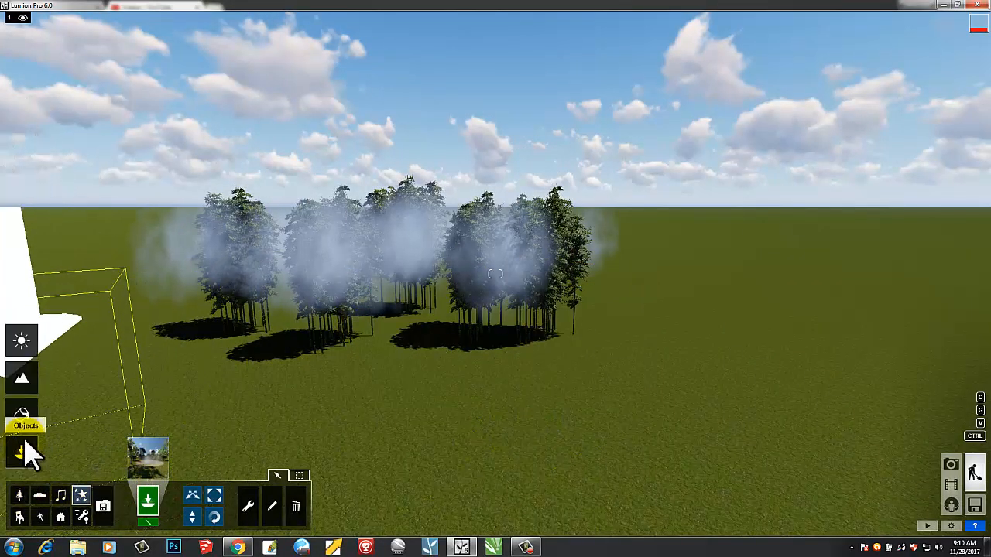
pyautogui.click(24, 383)
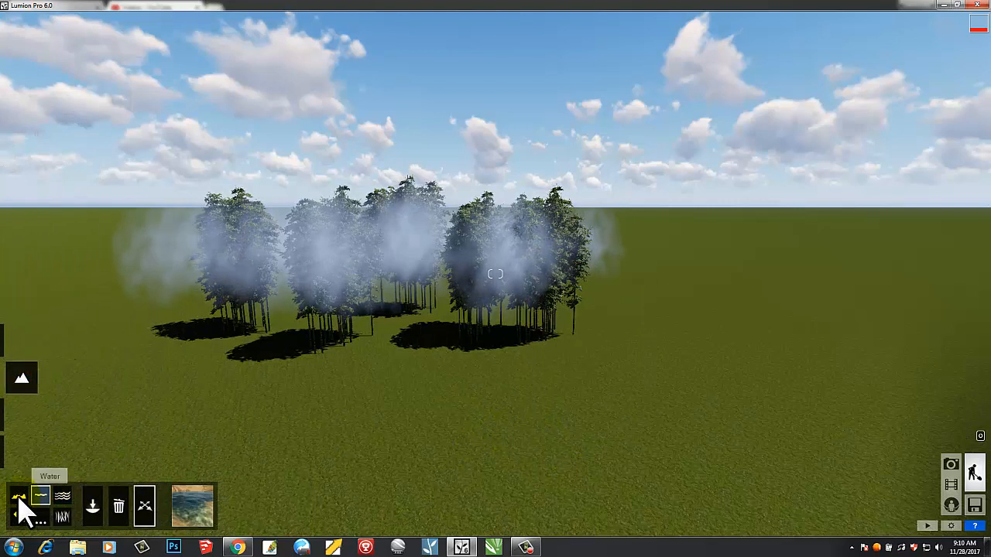
pyautogui.click(18, 500)
pyautogui.click(116, 507)
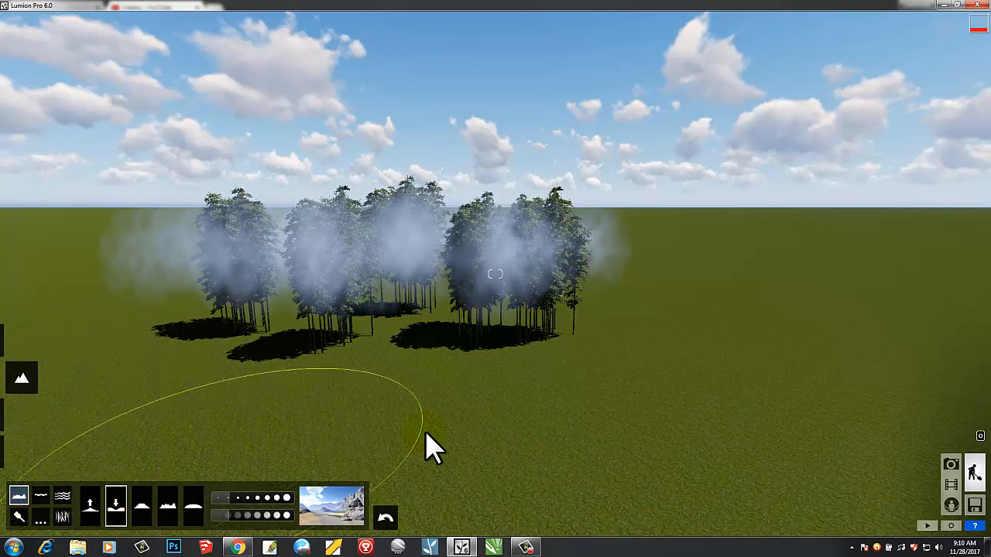
pyautogui.moveTo(588, 431)
pyautogui.mouseDown()
pyautogui.moveTo(593, 464)
pyautogui.moveTo(583, 462)
pyautogui.moveTo(583, 480)
pyautogui.mouseUp()
pyautogui.scroll(-5, 583, 480)
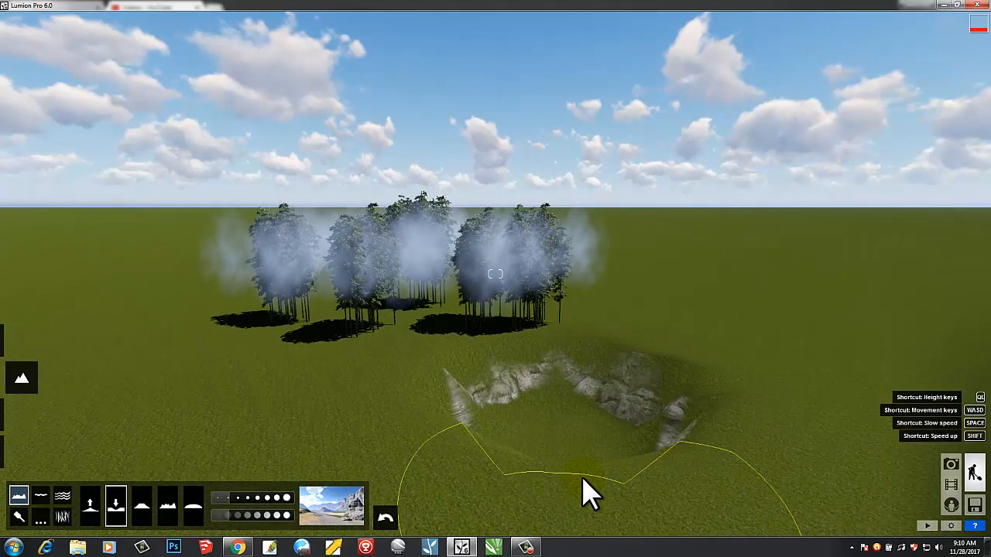
pyautogui.click(46, 493)
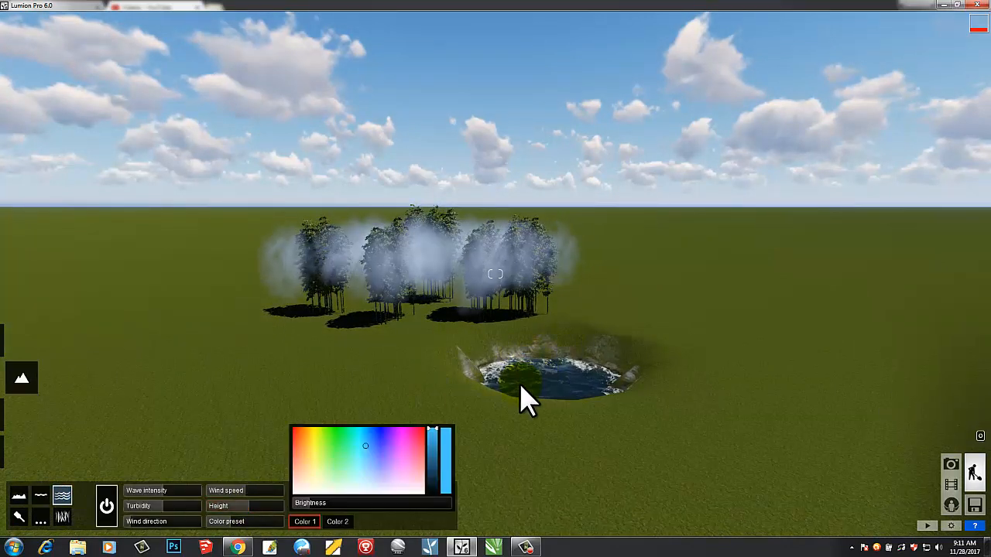
# - Place a low mist effect from the fog category of the Effects Library over the water in the pit and adjust its size
pyautogui.click(23, 456)
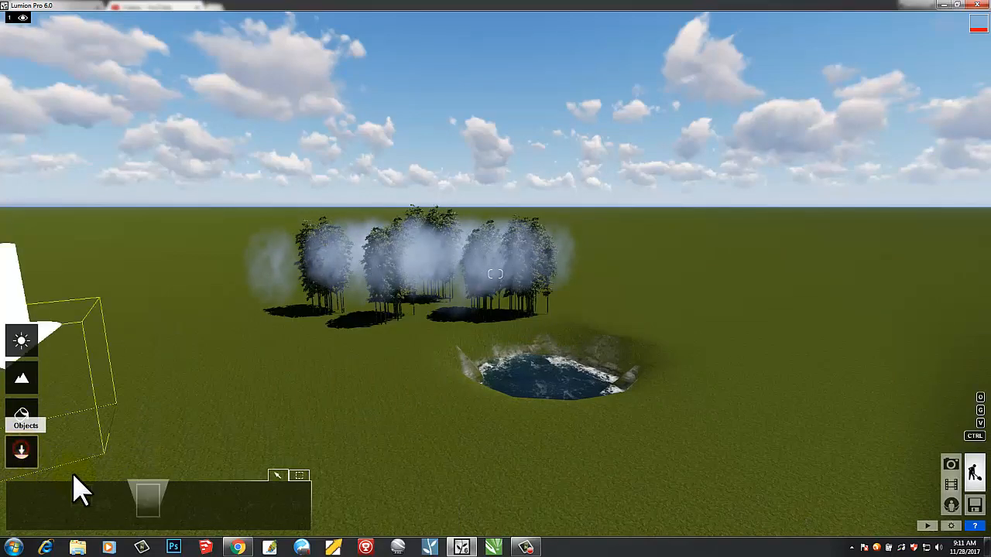
pyautogui.click(147, 460)
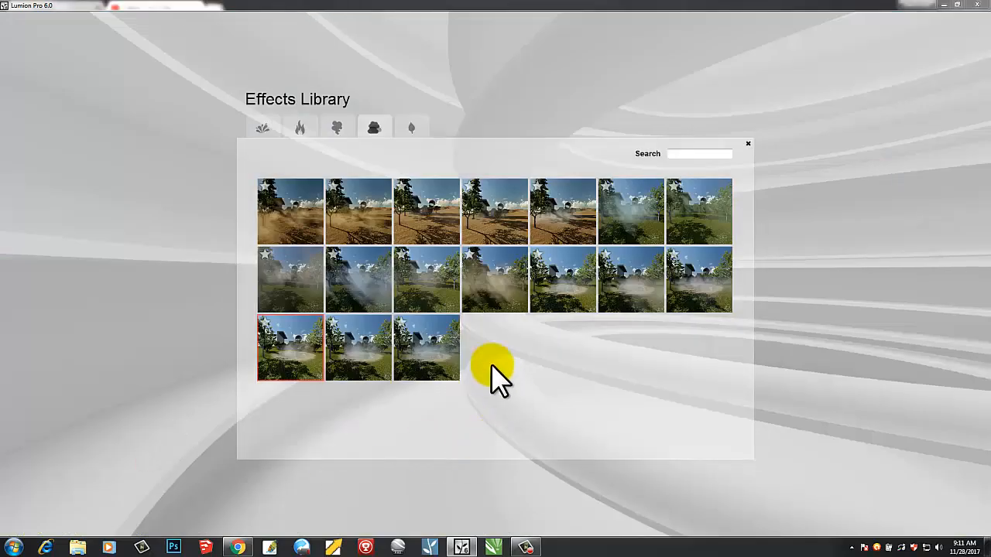
pyautogui.click(571, 292)
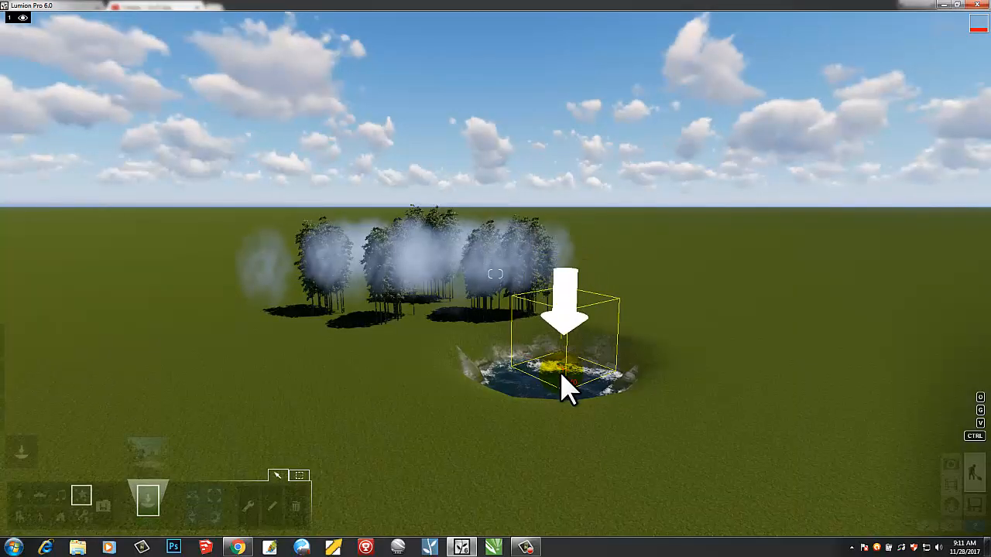
pyautogui.click(558, 374)
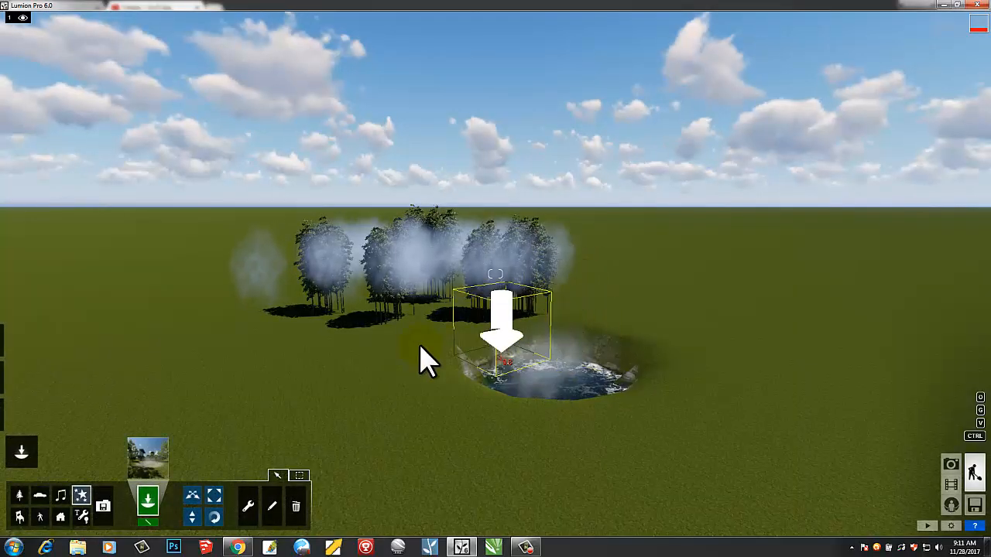
pyautogui.click(214, 496)
pyautogui.moveTo(558, 370); pyautogui.dragTo(531, 355)
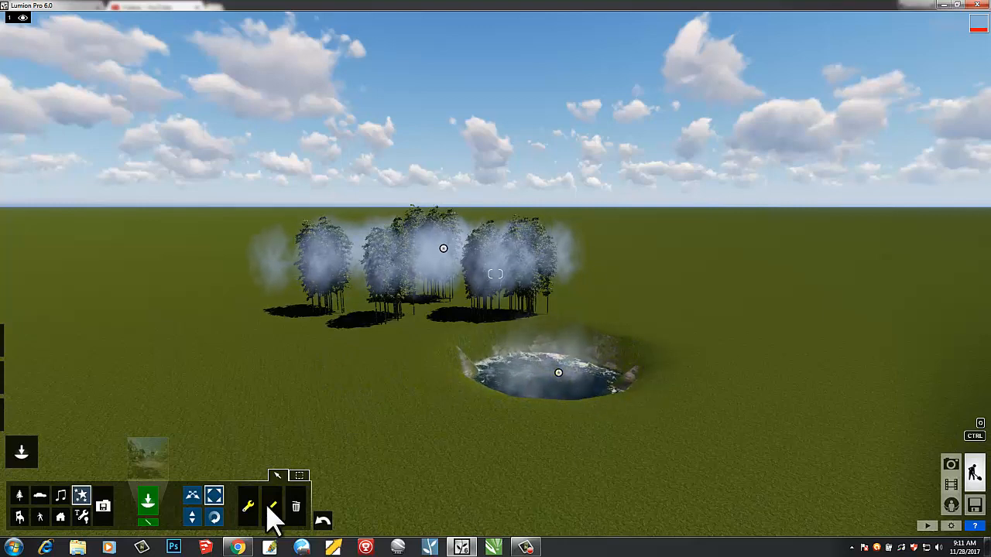
pyautogui.moveTo(21, 426)
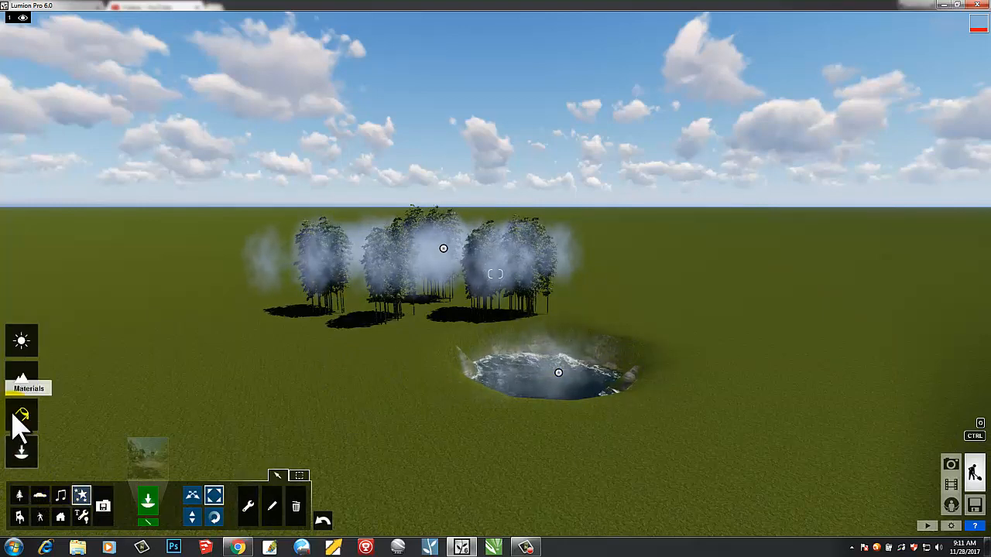
pyautogui.click(24, 379)
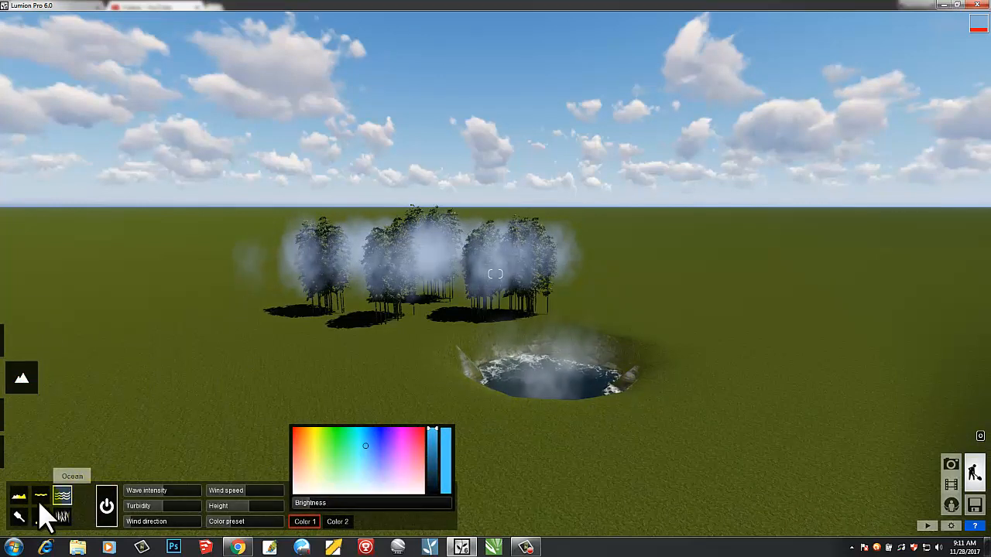
pyautogui.click(21, 456)
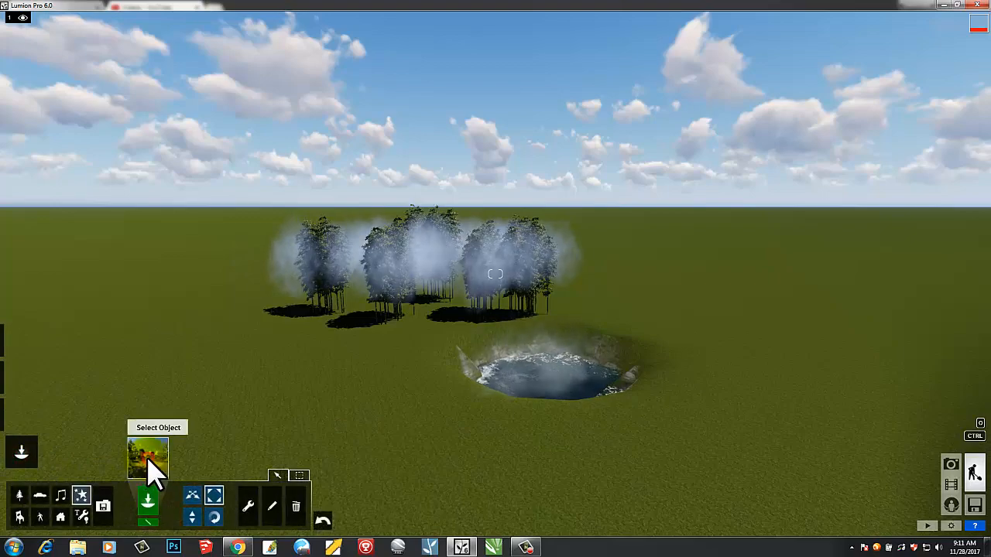
# - Place a falling leaves effect from the Leaves category of the Effects Library on the ground beneath the front clump of trees
pyautogui.click(149, 458)
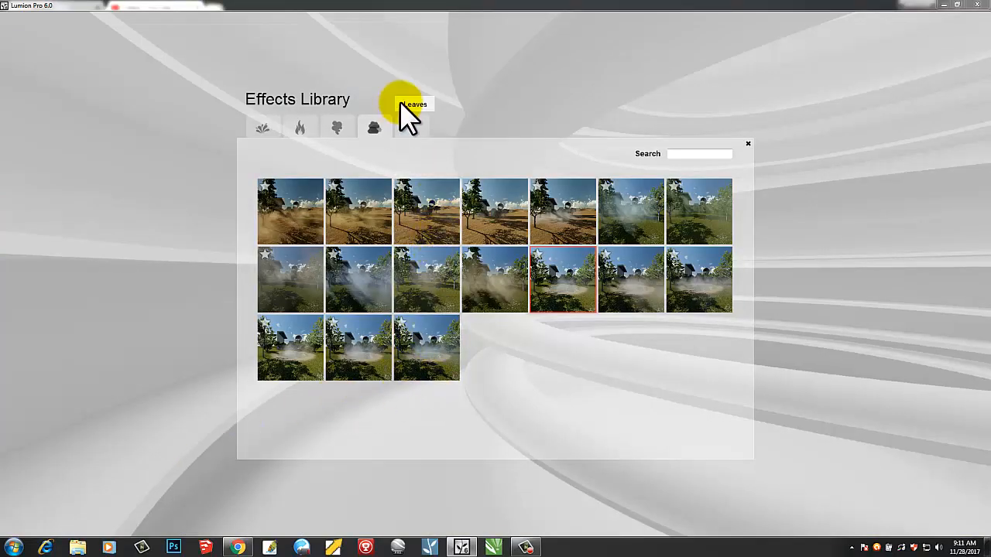
pyautogui.click(412, 127)
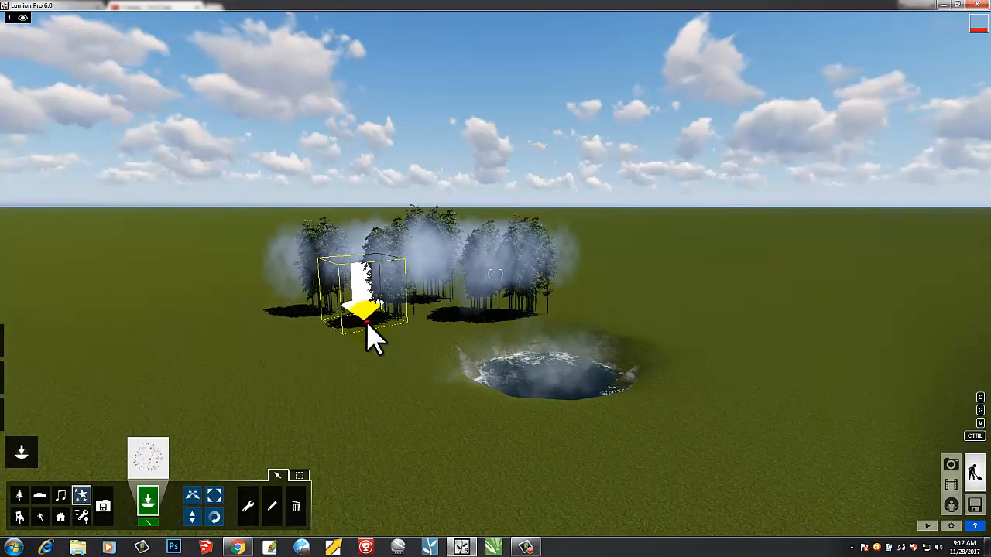
pyautogui.click(366, 321)
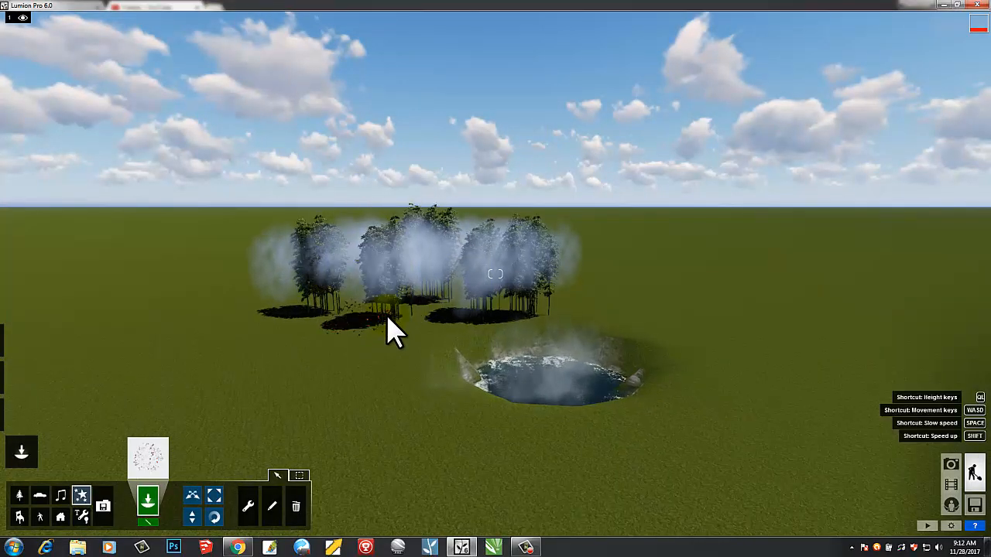
# - Open the falling leaves effect's properties and try different Wind X strengths, then increase both Wind X and Wind Z
pyautogui.press('w')
pyautogui.moveTo(378, 334); pyautogui.dragTo(363, 354, button='right')
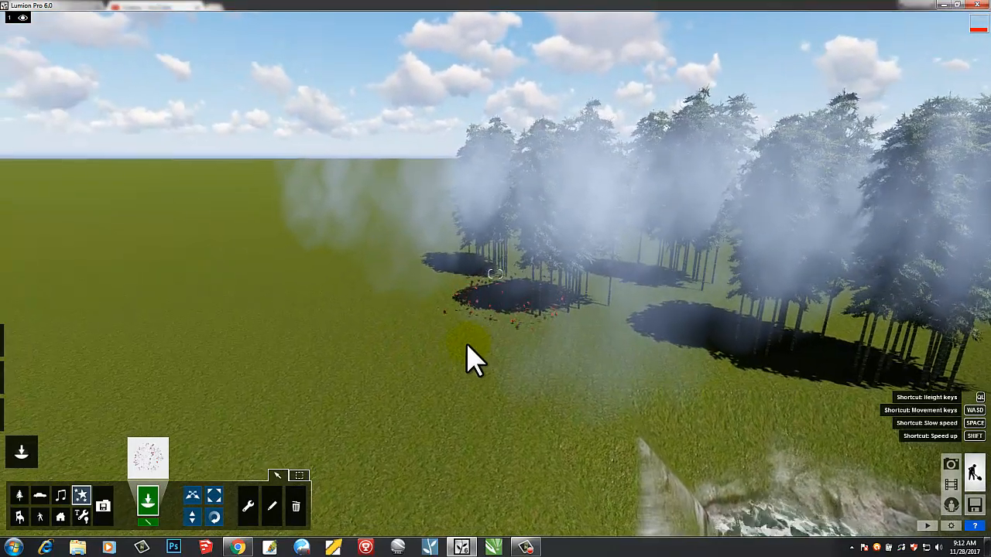
pyautogui.press('w')
pyautogui.moveTo(466, 343); pyautogui.dragTo(496, 368, button='right')
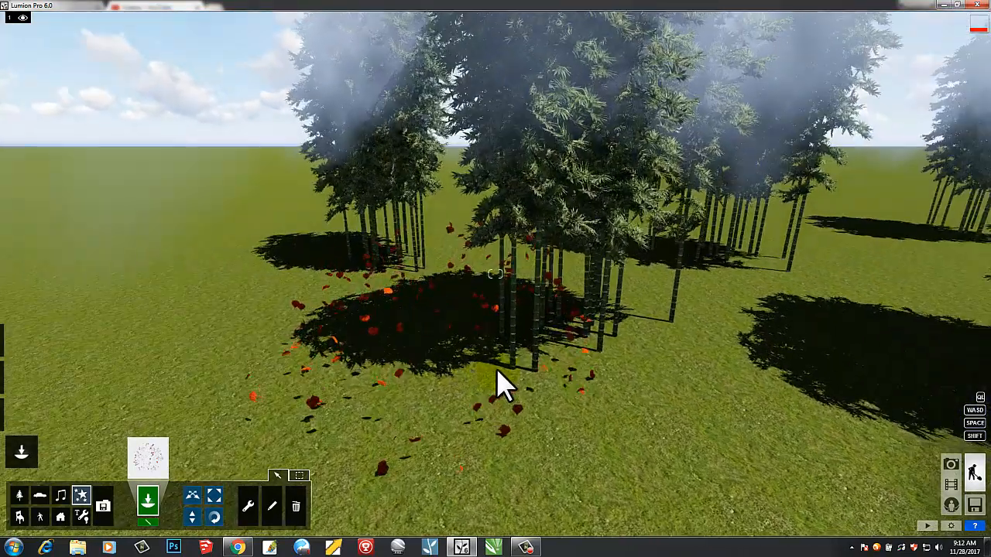
pyautogui.press('s')
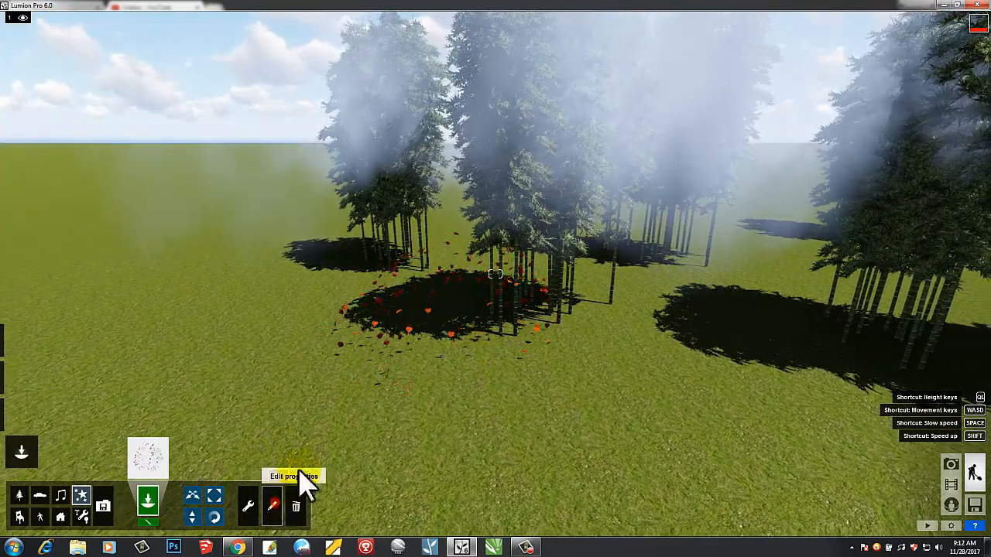
pyautogui.click(297, 479)
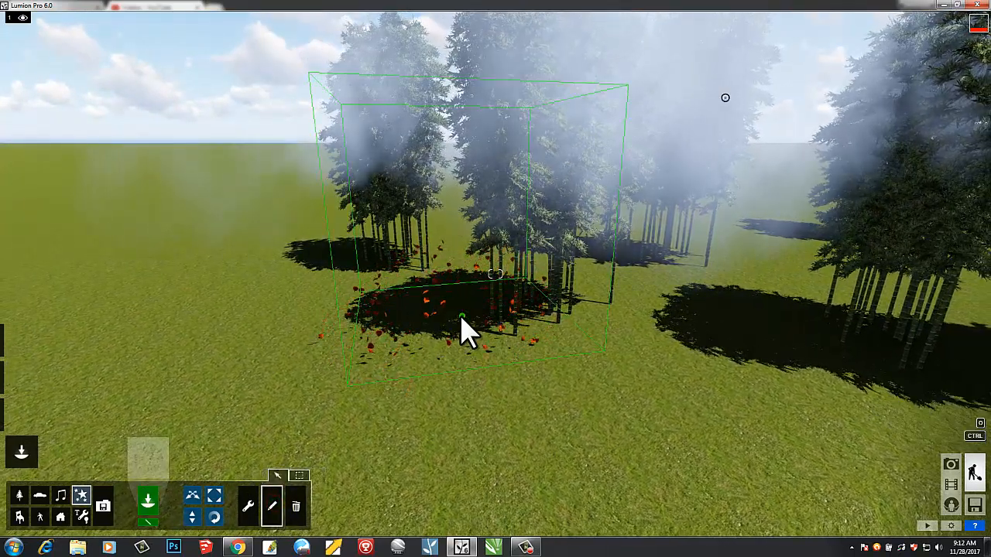
pyautogui.click(461, 317)
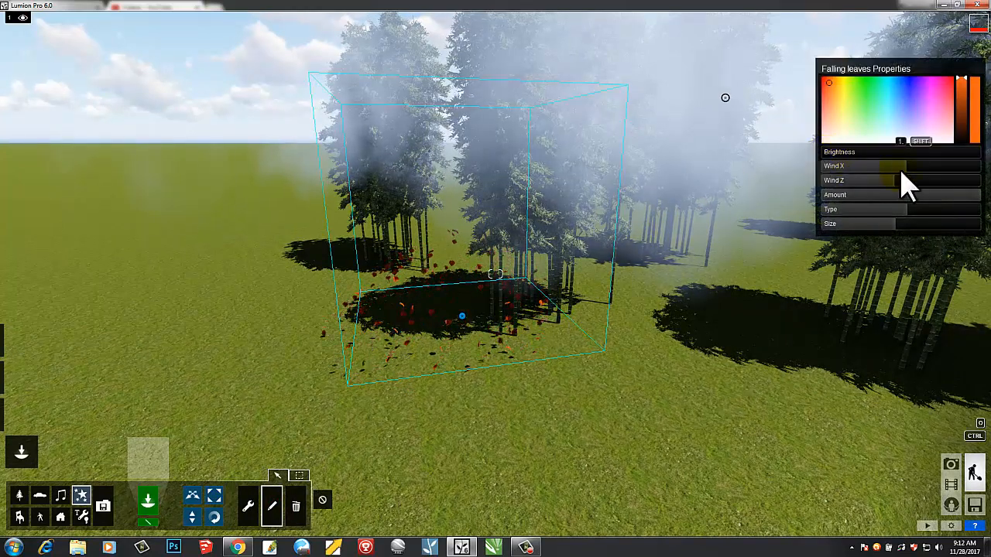
pyautogui.moveTo(900, 172); pyautogui.dragTo(862, 168)
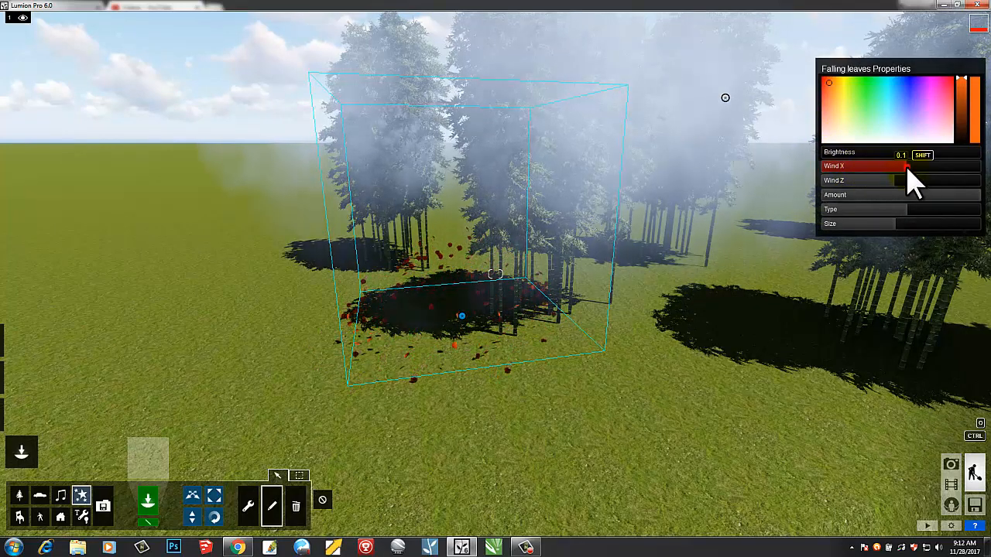
pyautogui.moveTo(921, 169); pyautogui.dragTo(960, 169)
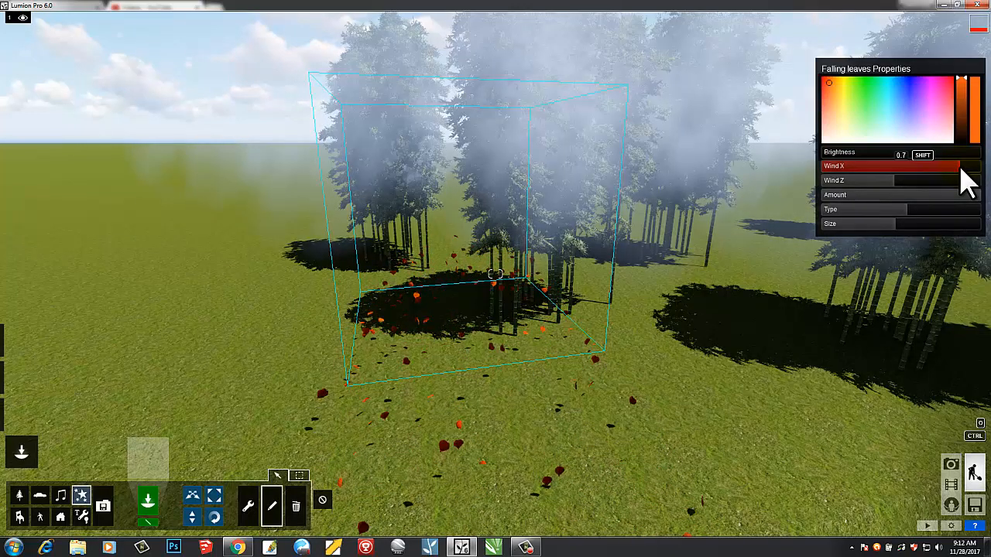
pyautogui.moveTo(957, 169); pyautogui.dragTo(883, 173)
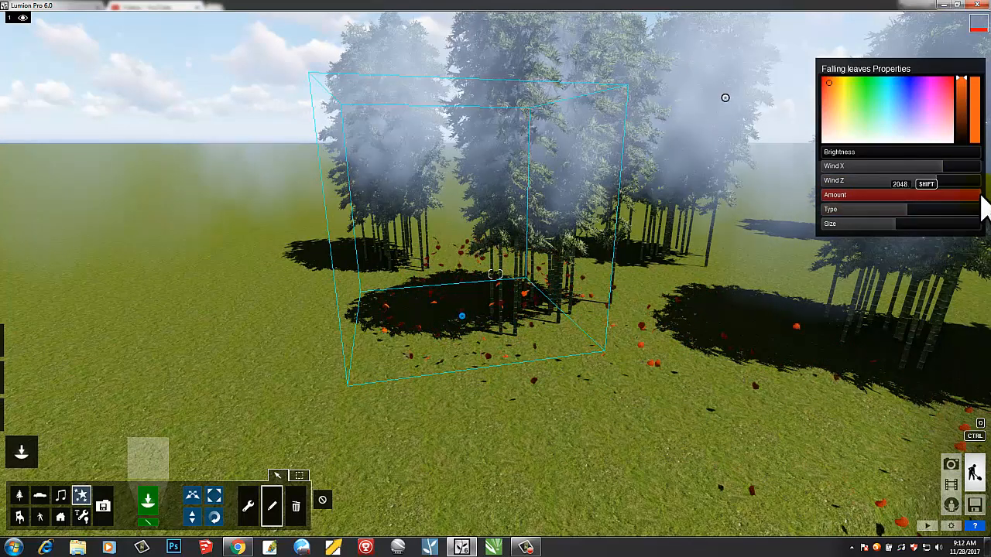
# - Increase the Type setting of the falling leaves effect and recolour the leaves to a pale cream
pyautogui.click(929, 212)
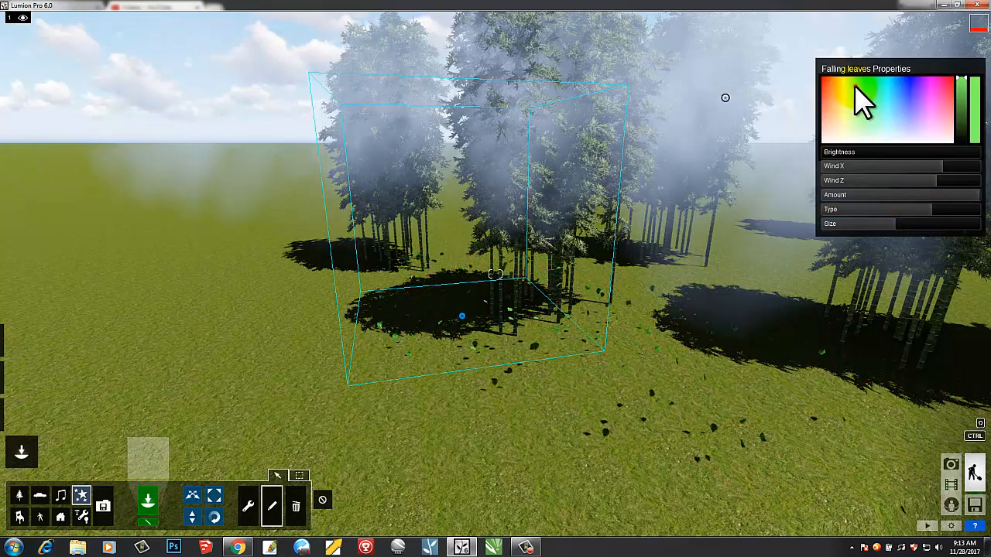
pyautogui.moveTo(831, 113)
pyautogui.mouseDown()
pyautogui.moveTo(872, 122)
pyautogui.moveTo(853, 130)
pyautogui.mouseUp()
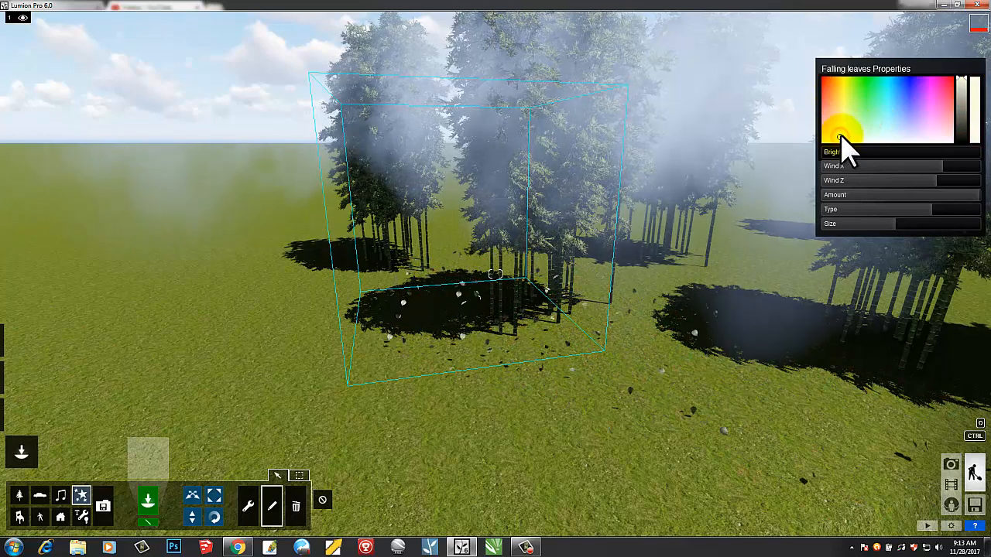
# - Recolour the falling leaves to a light pink and increase their Size setting
pyautogui.moveTo(842, 130); pyautogui.dragTo(858, 120)
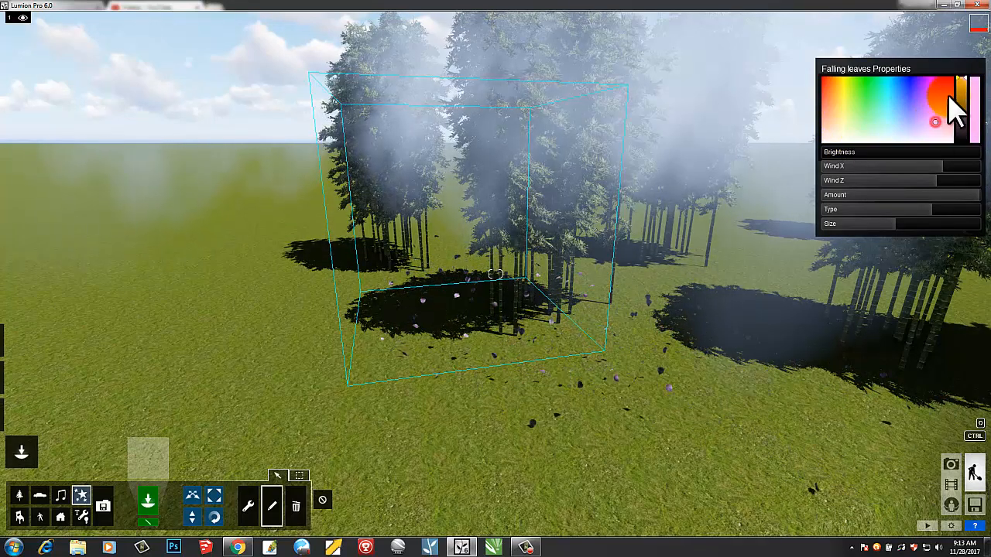
pyautogui.moveTo(967, 108); pyautogui.dragTo(964, 84)
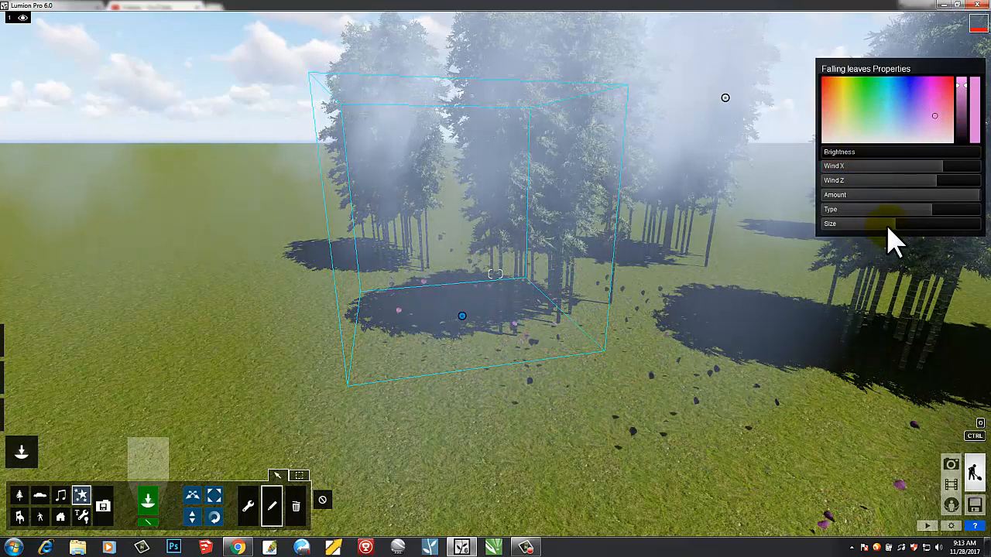
pyautogui.moveTo(951, 244); pyautogui.dragTo(829, 228)
pyautogui.moveTo(898, 240); pyautogui.dragTo(955, 243)
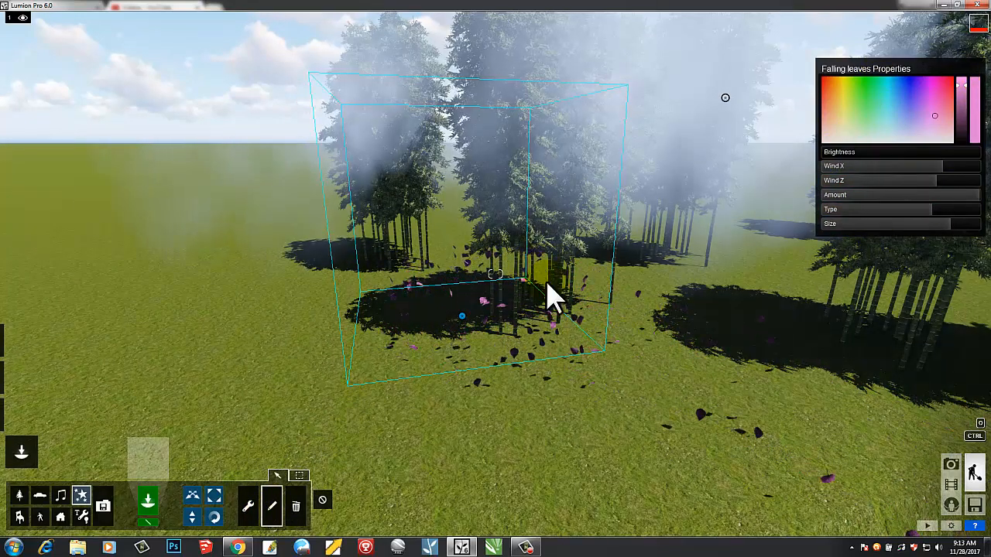
# - Try another falling leaves effect on the open grass beside the selected one and delete it again
pyautogui.scroll(-3, 592, 277)
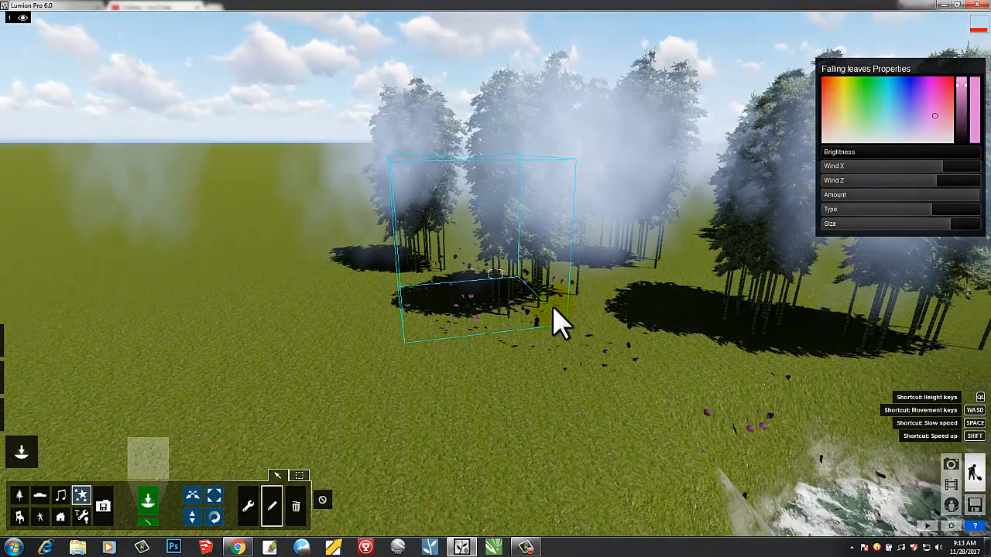
pyautogui.scroll(-3, 624, 301)
pyautogui.scroll(-3, 617, 344)
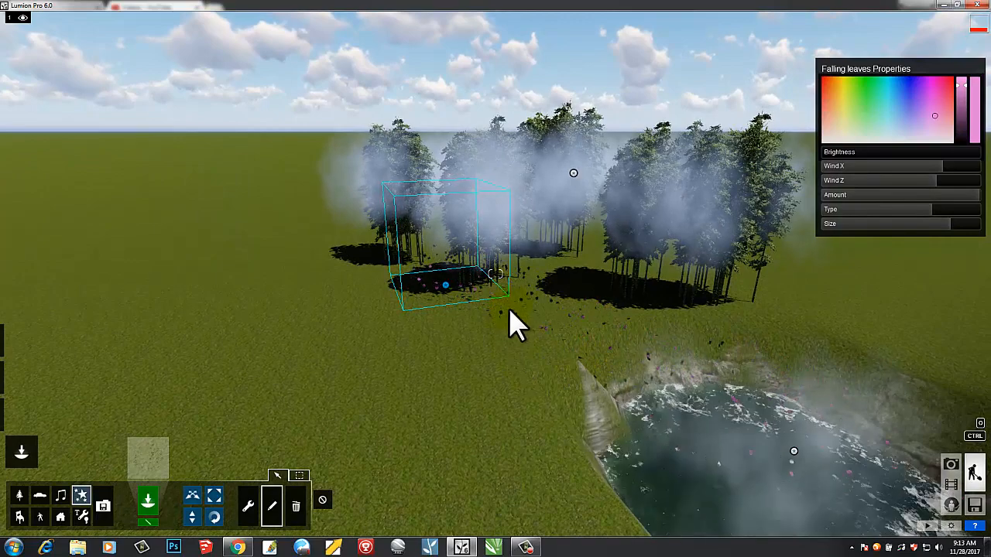
pyautogui.scroll(2, 511, 314)
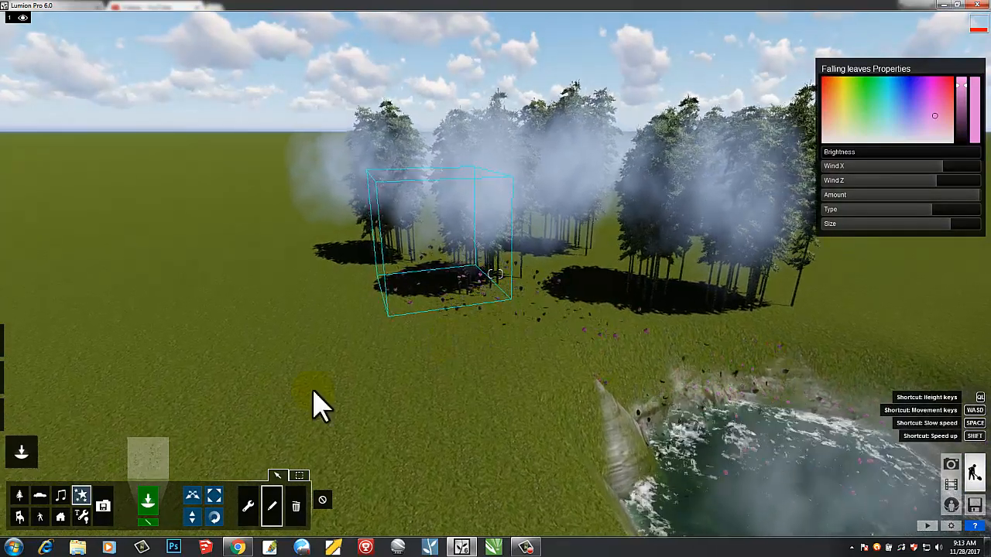
pyautogui.click(147, 461)
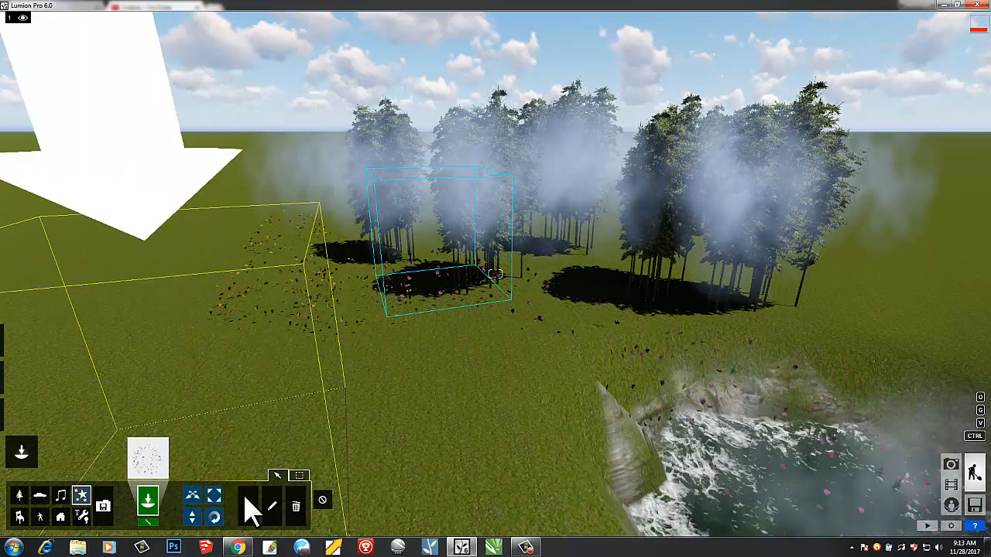
pyautogui.click(296, 508)
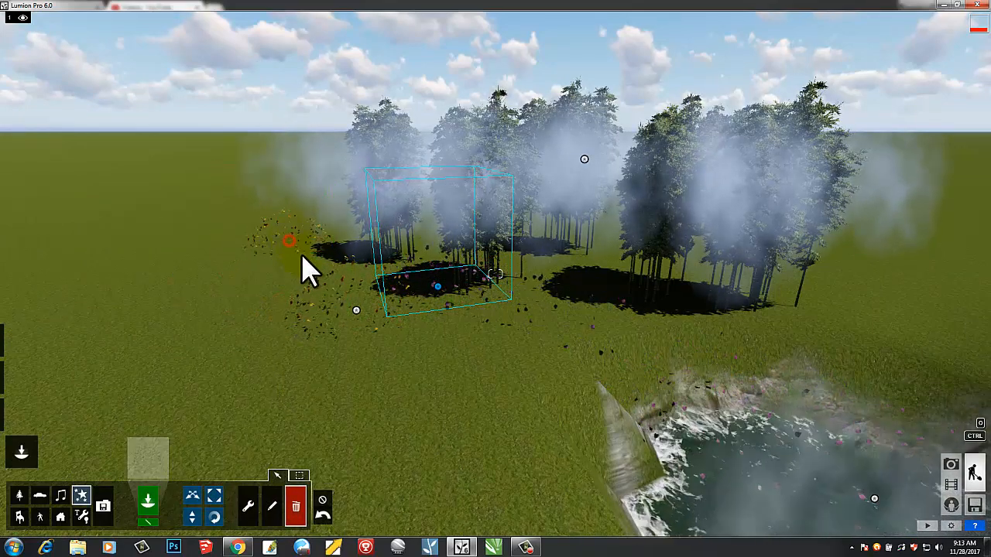
pyautogui.click(356, 311)
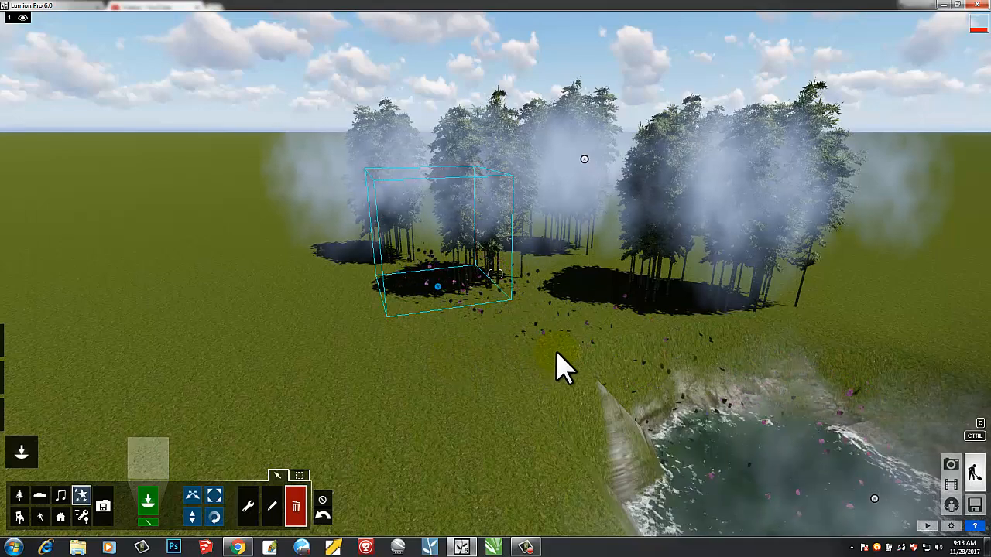
# - Delete the mist effect over the water in the pit and the pink falling leaves effect beneath the front trees
pyautogui.moveTo(525, 376)
pyautogui.mouseDown(button='right')
pyautogui.moveTo(552, 370)
pyautogui.moveTo(534, 374)
pyautogui.mouseUp(button='right')
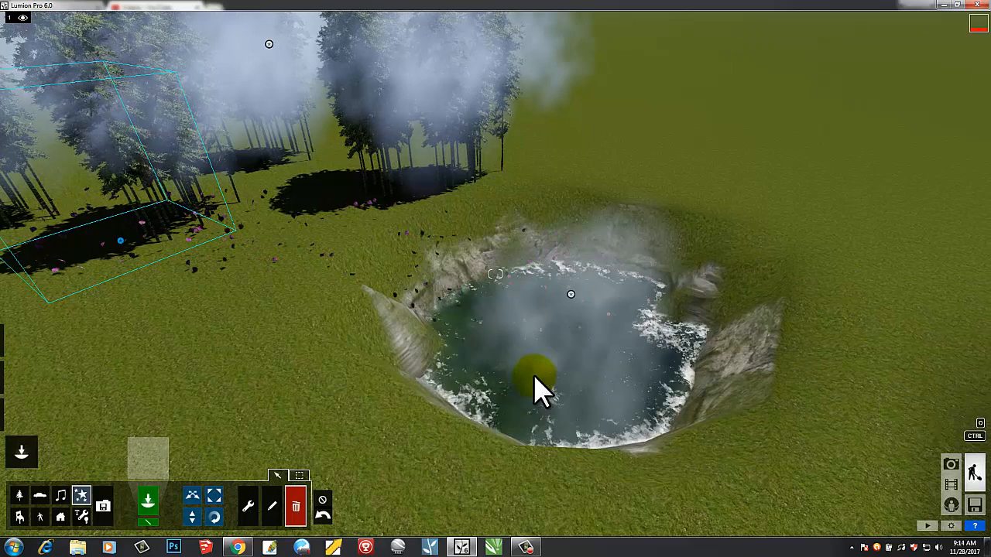
pyautogui.click(570, 296)
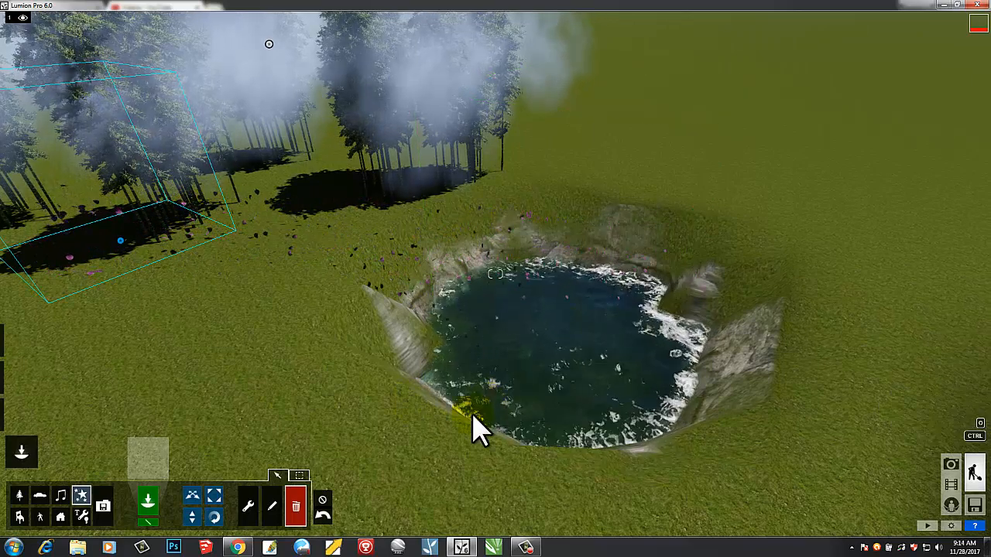
pyautogui.click(121, 242)
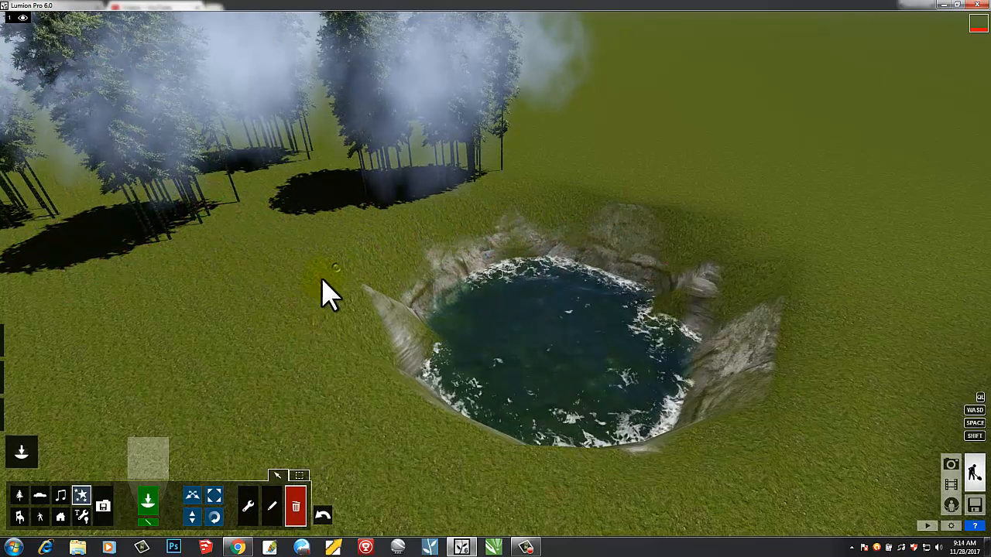
pyautogui.moveTo(321, 277); pyautogui.dragTo(339, 269, button='right')
pyautogui.press('s')
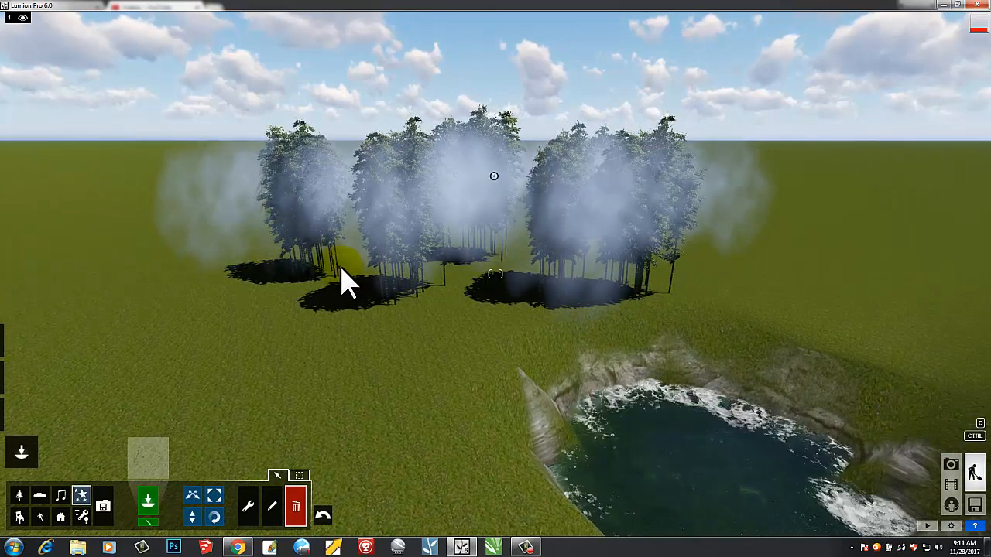
pyautogui.moveTo(341, 267); pyautogui.dragTo(339, 266, button='right')
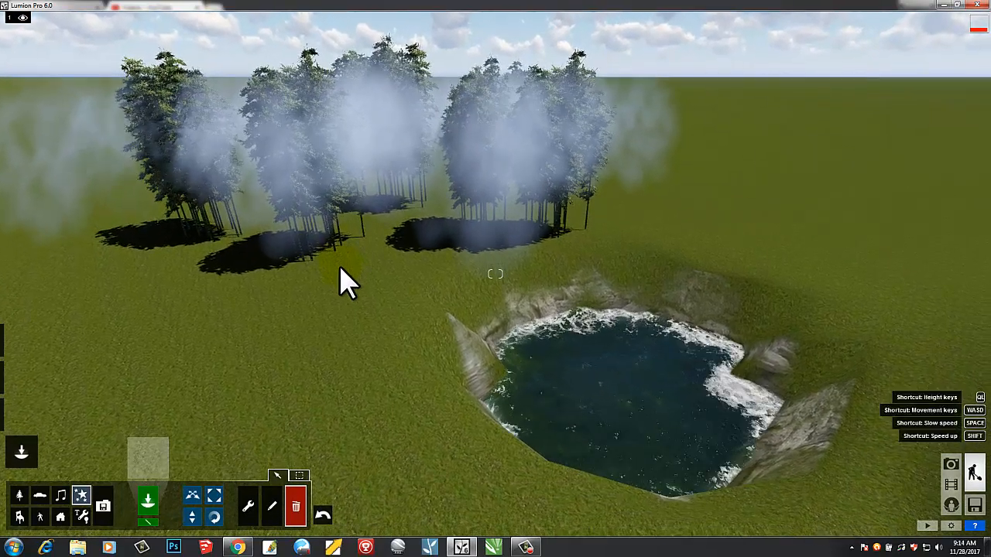